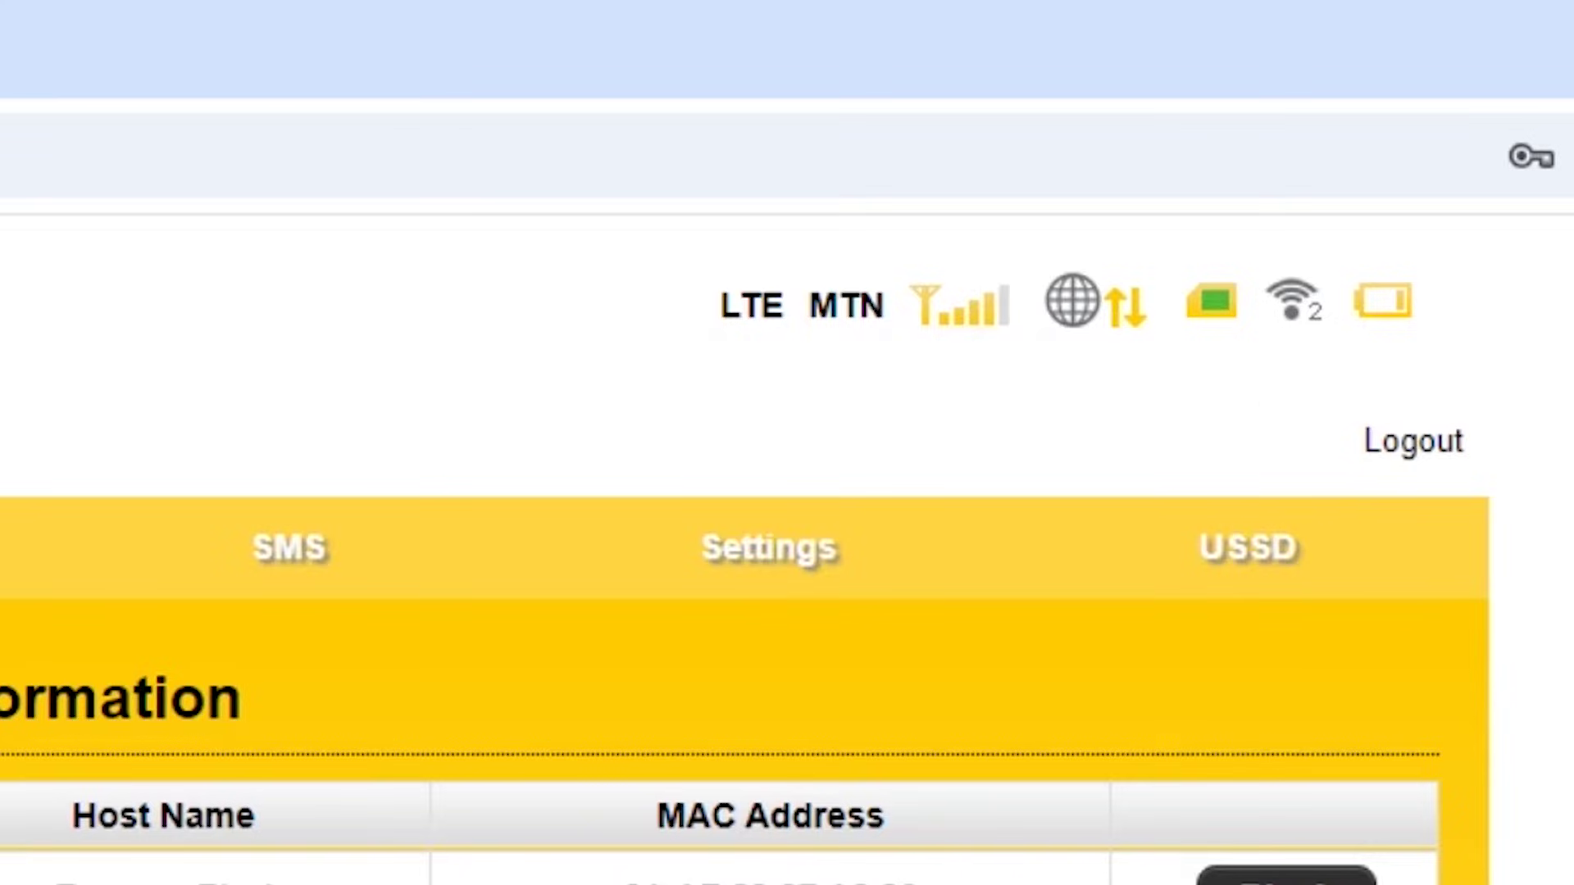
mouse_move(1293, 300)
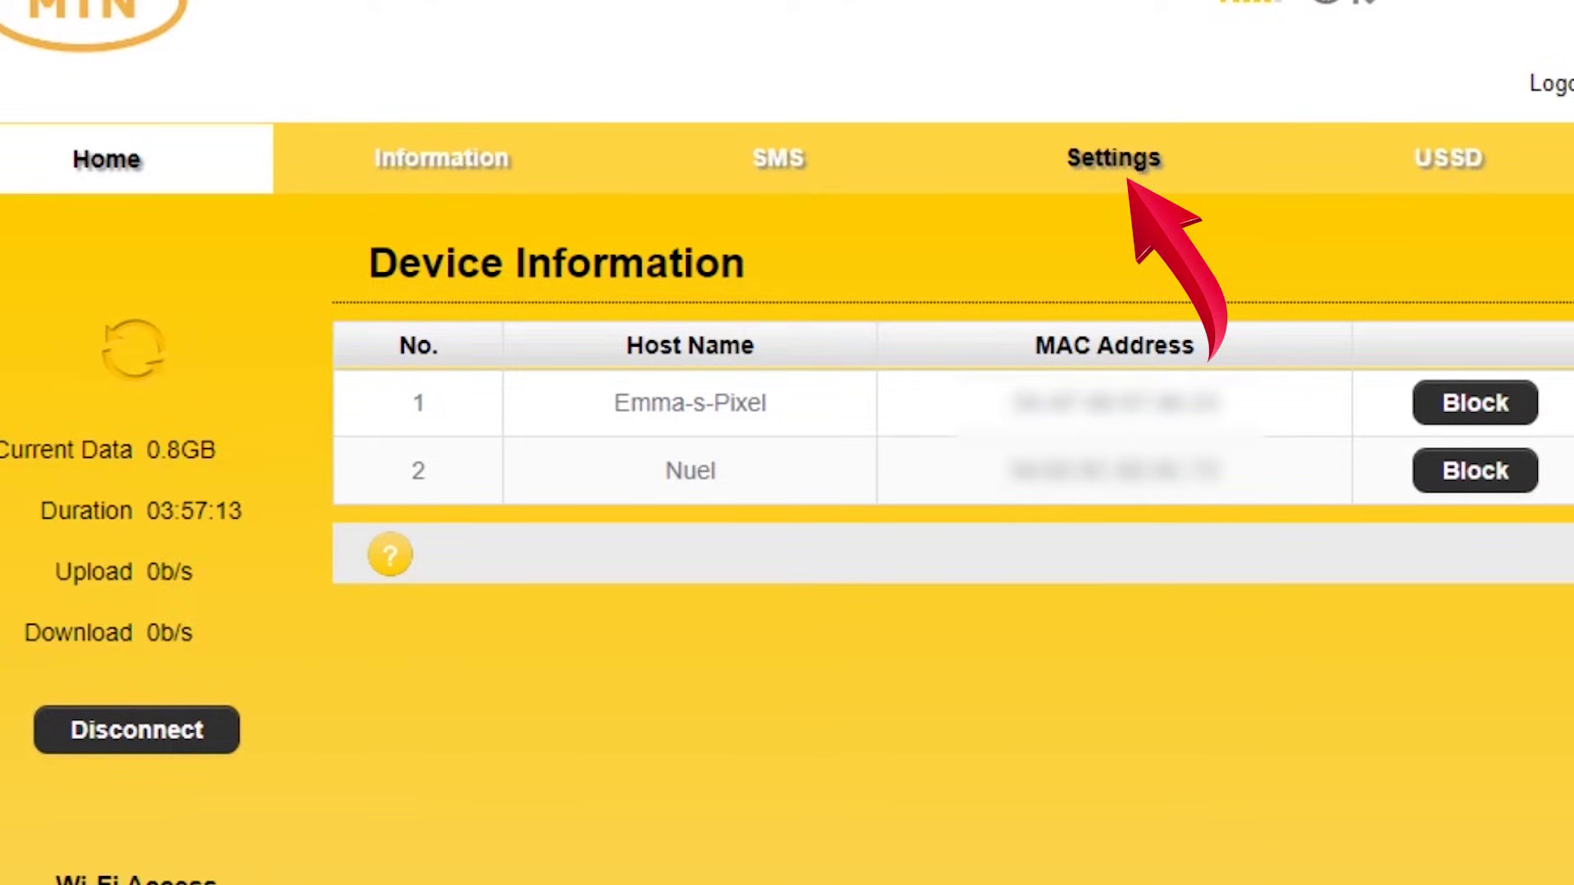
Rename the Wi-Fi SSID to 'My Internet', set a new pass phrase, keep Max Station 8, and apply.
left_click(1113, 157)
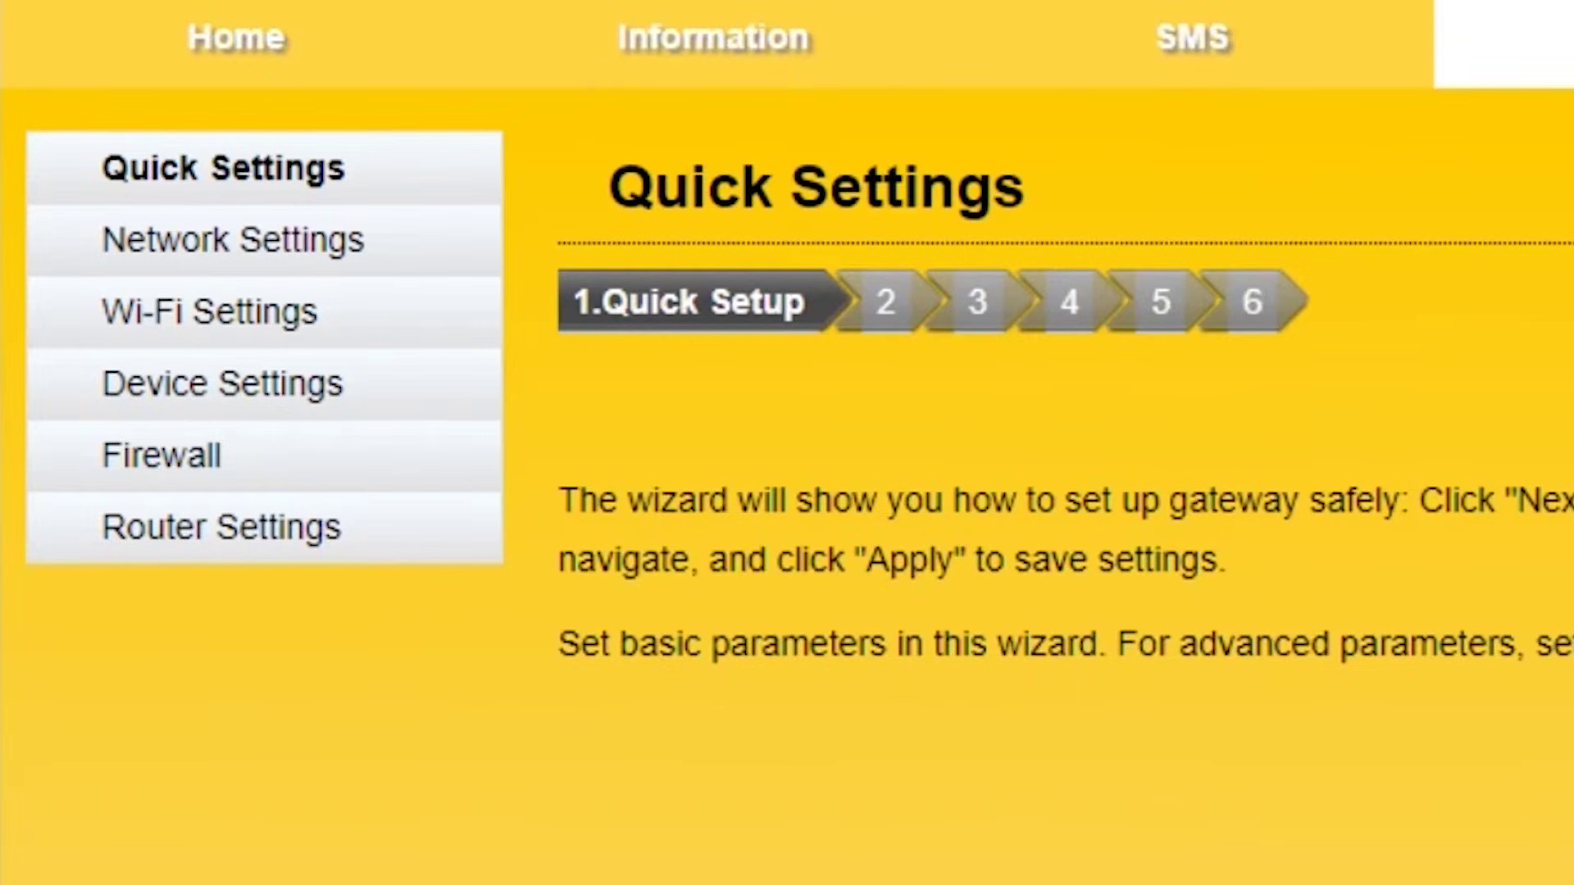
left_click(209, 311)
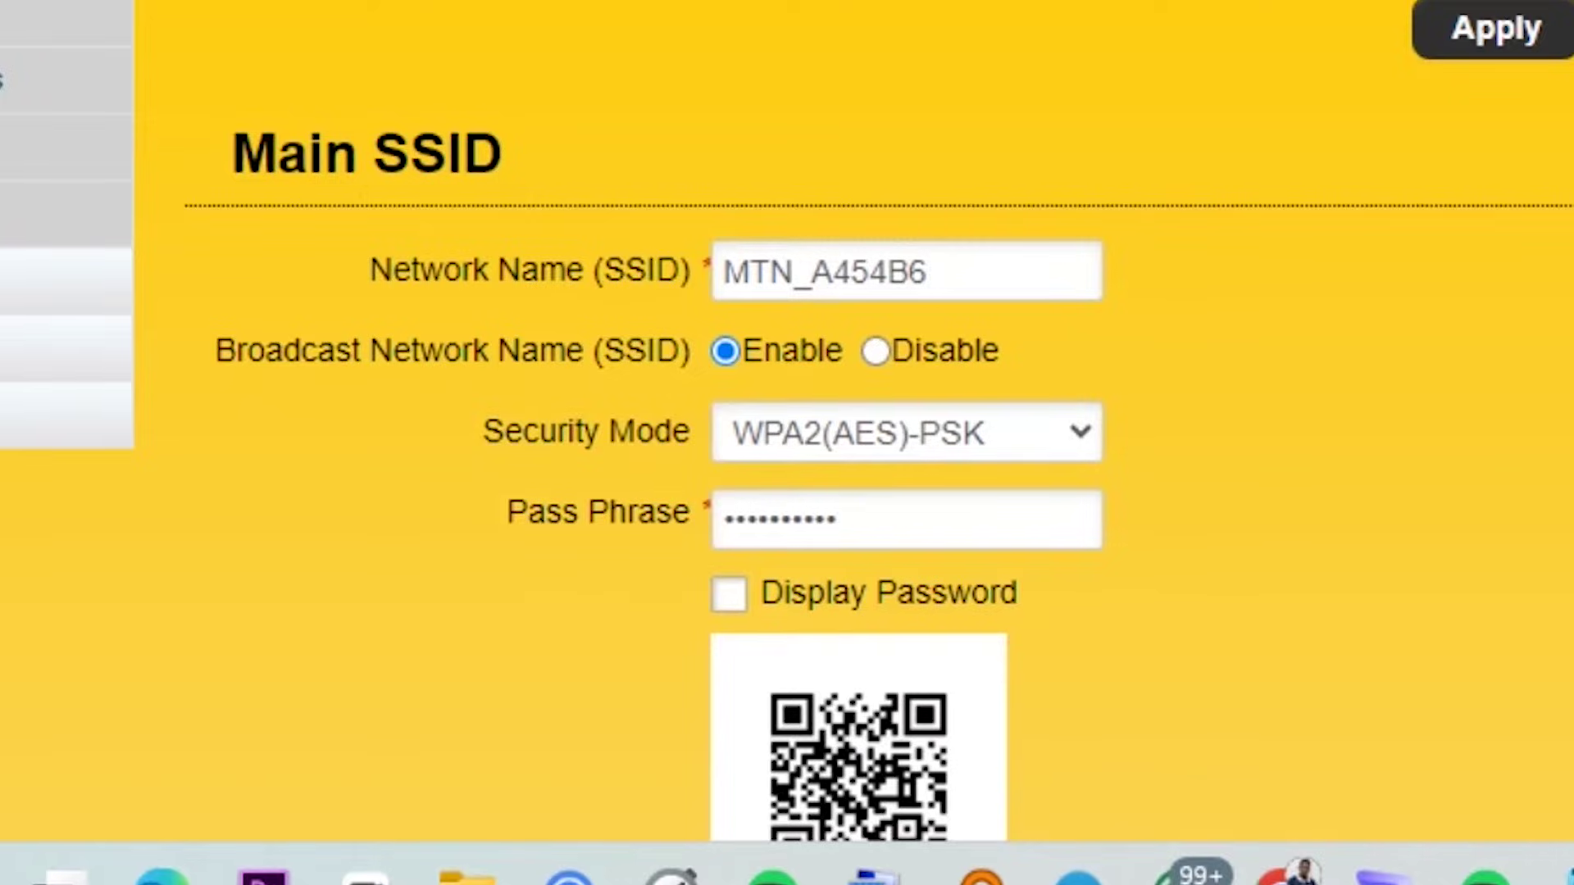
double_click(823, 271)
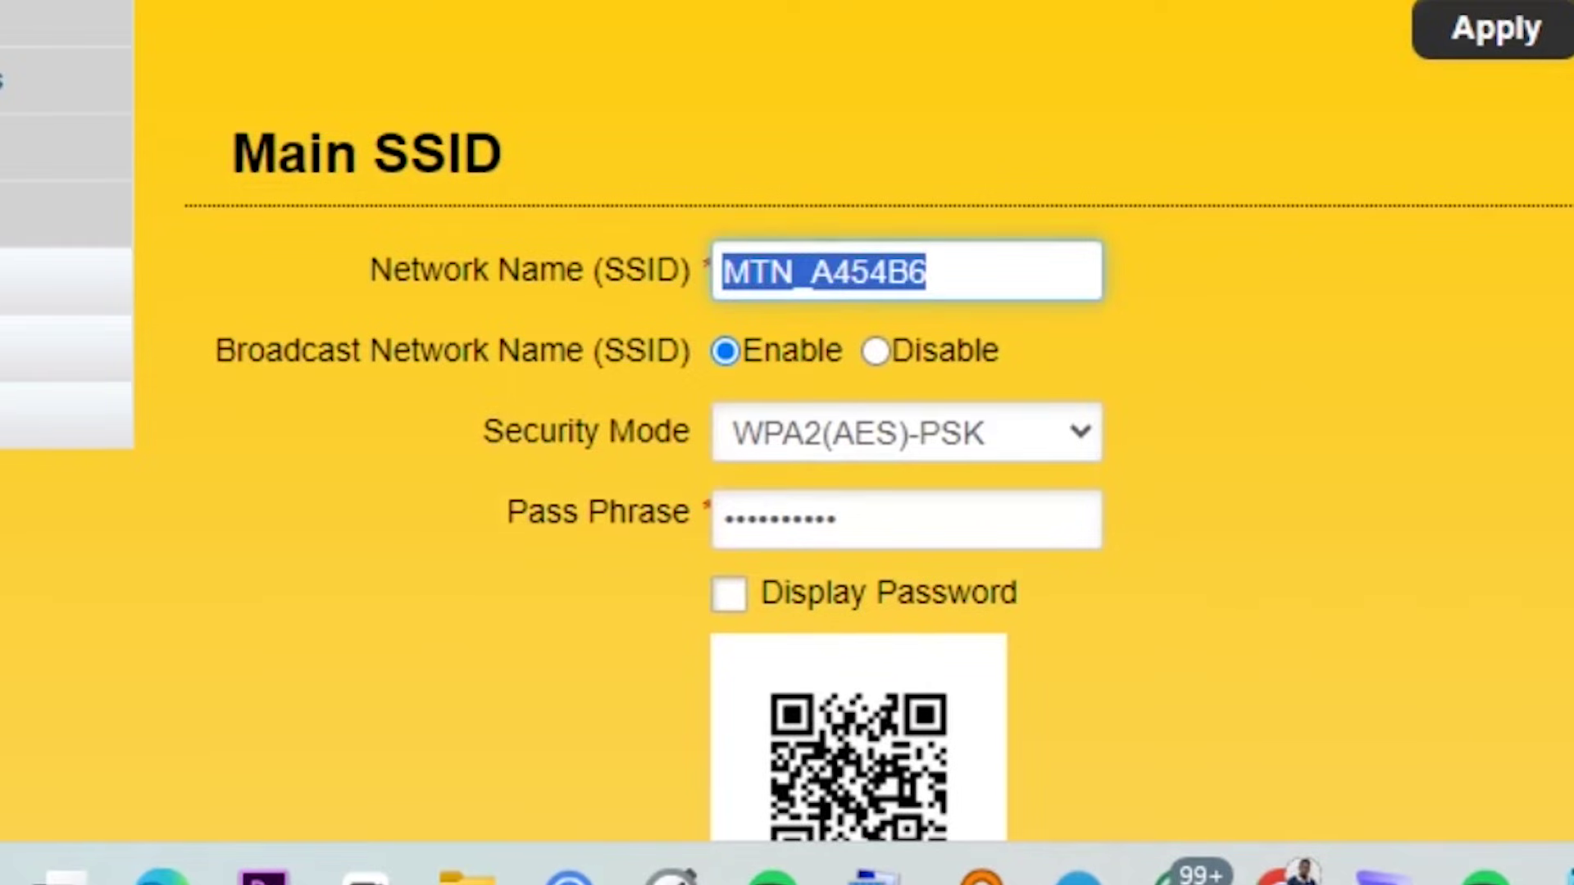
type("It")
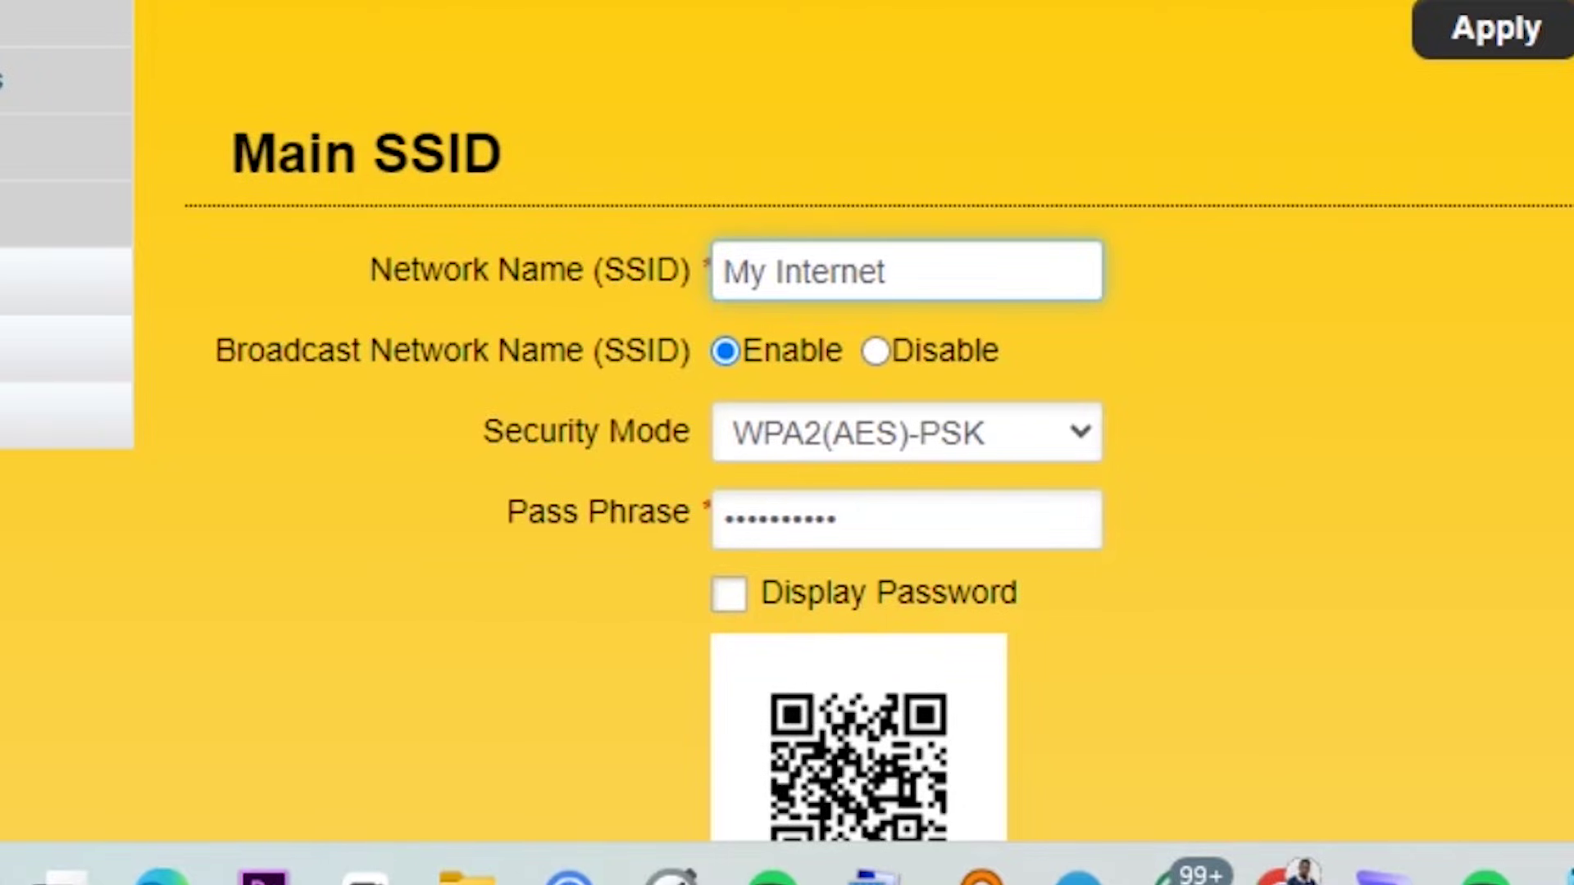
double_click(779, 518)
type("••")
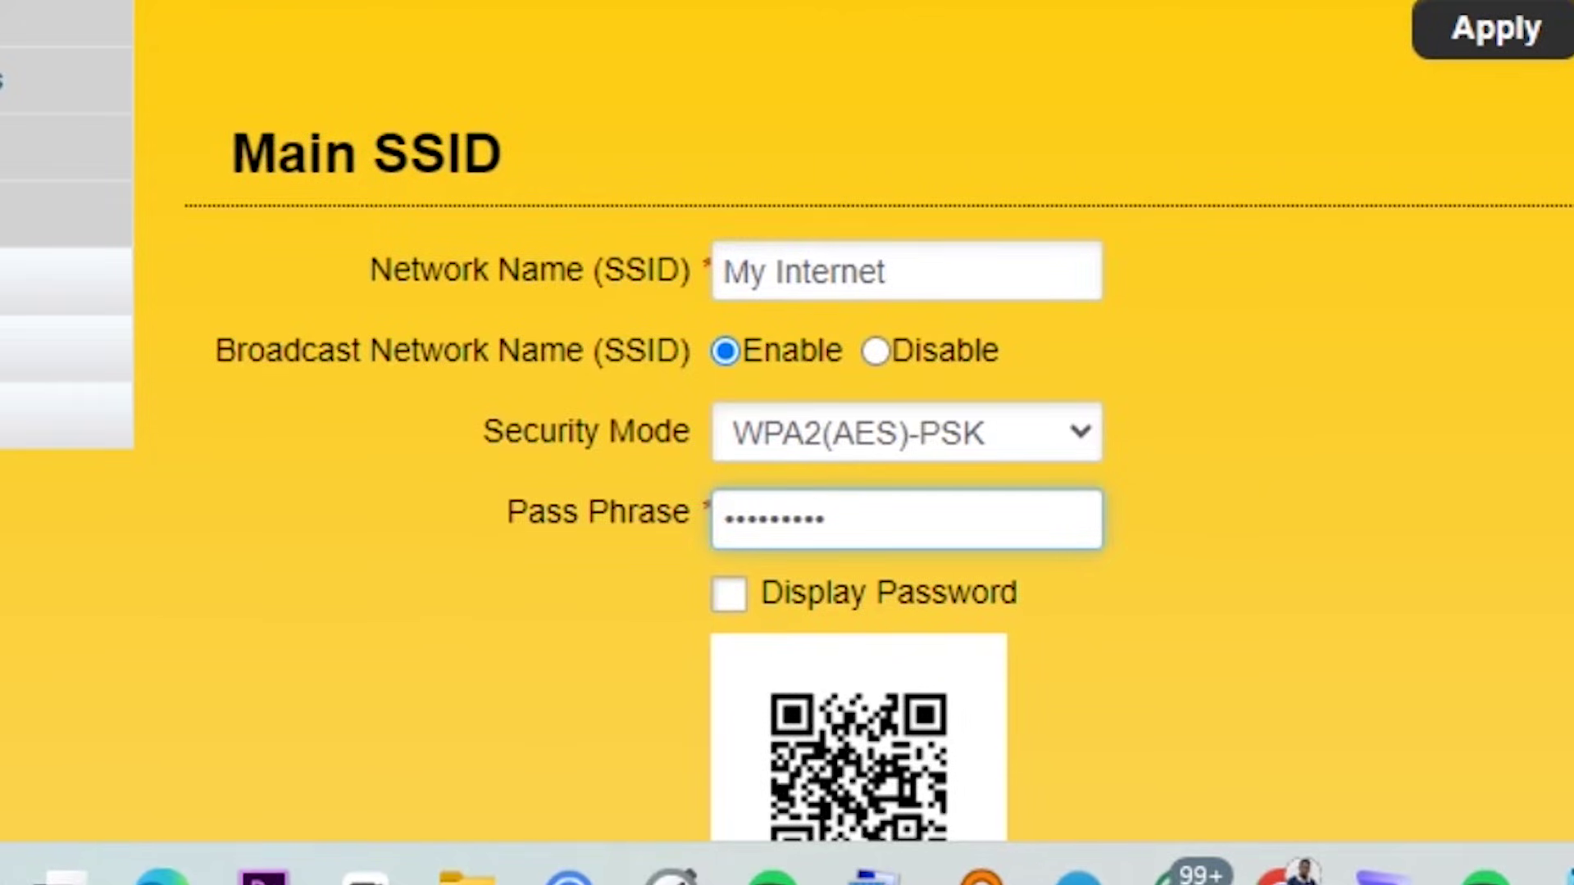
scroll(787, 421, "down", 6)
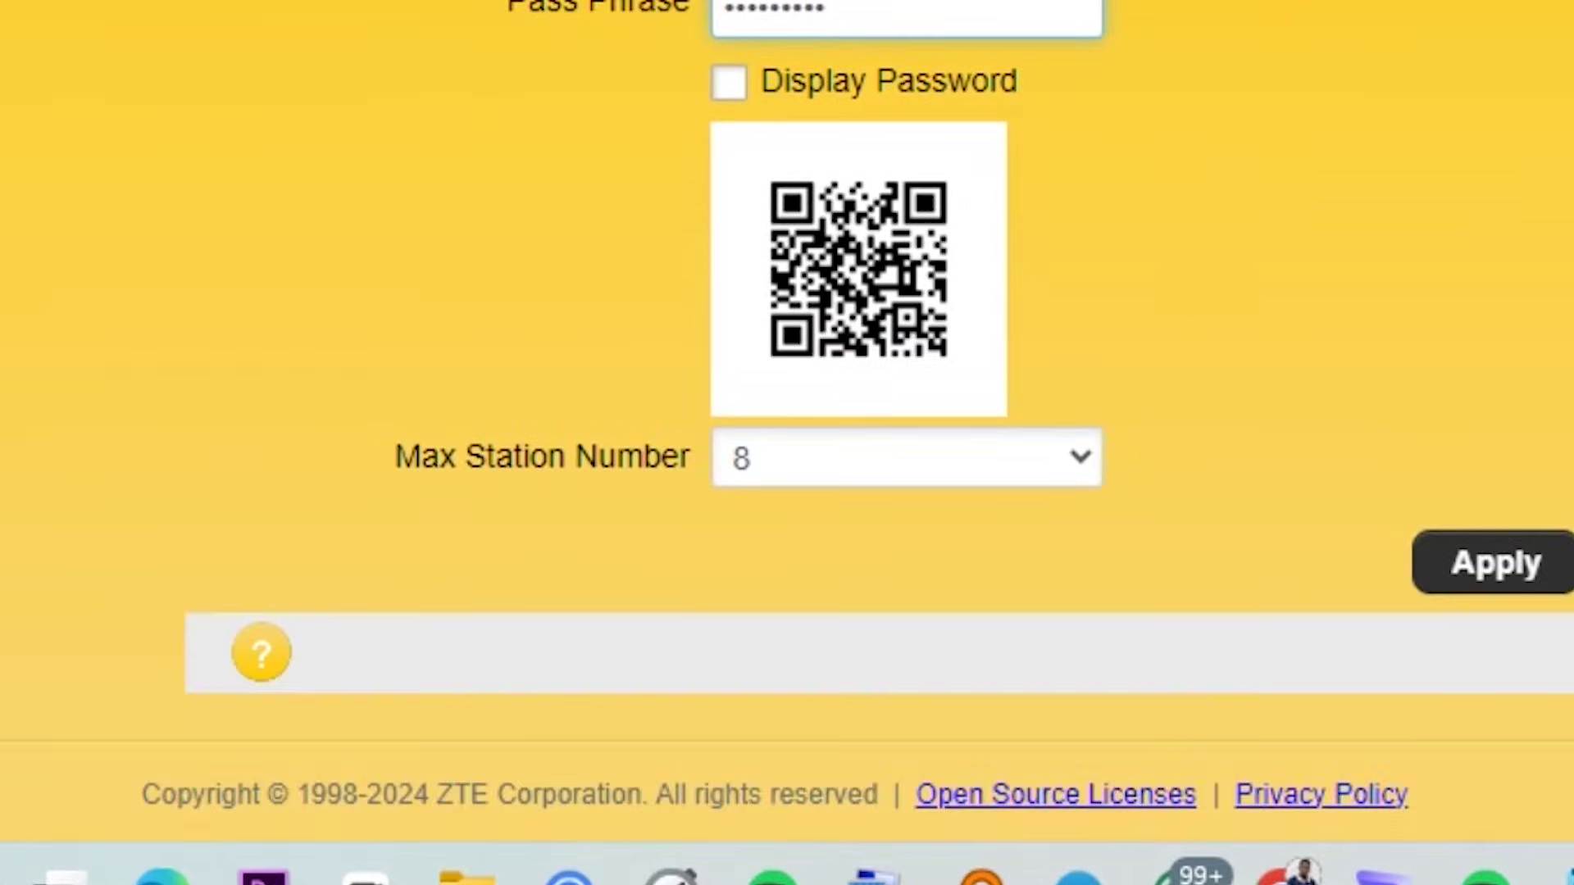
left_click(906, 457)
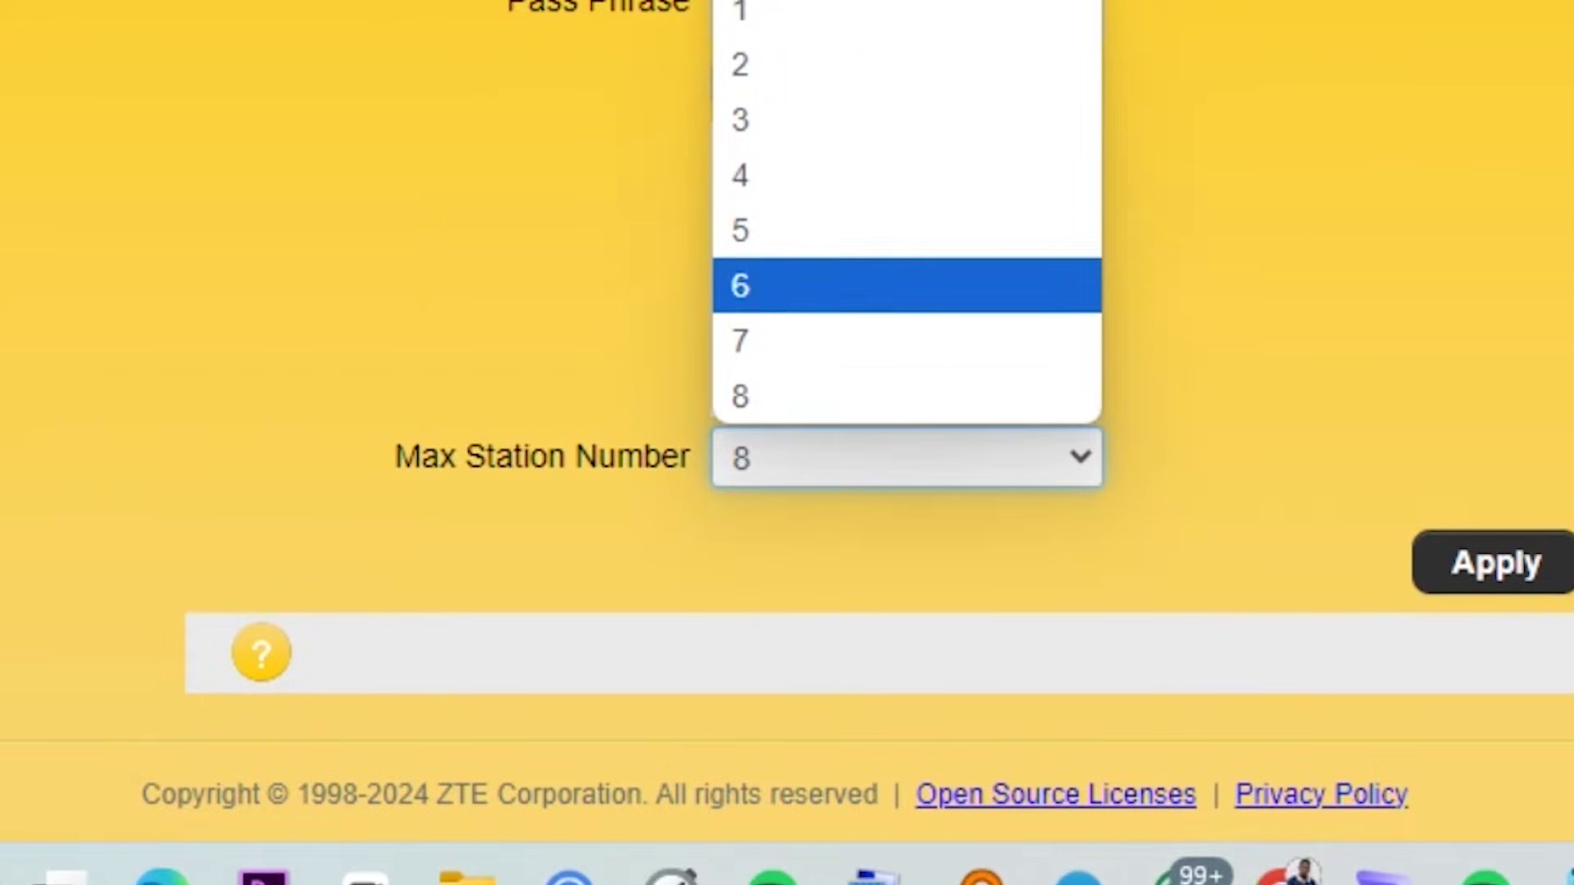
key("Return")
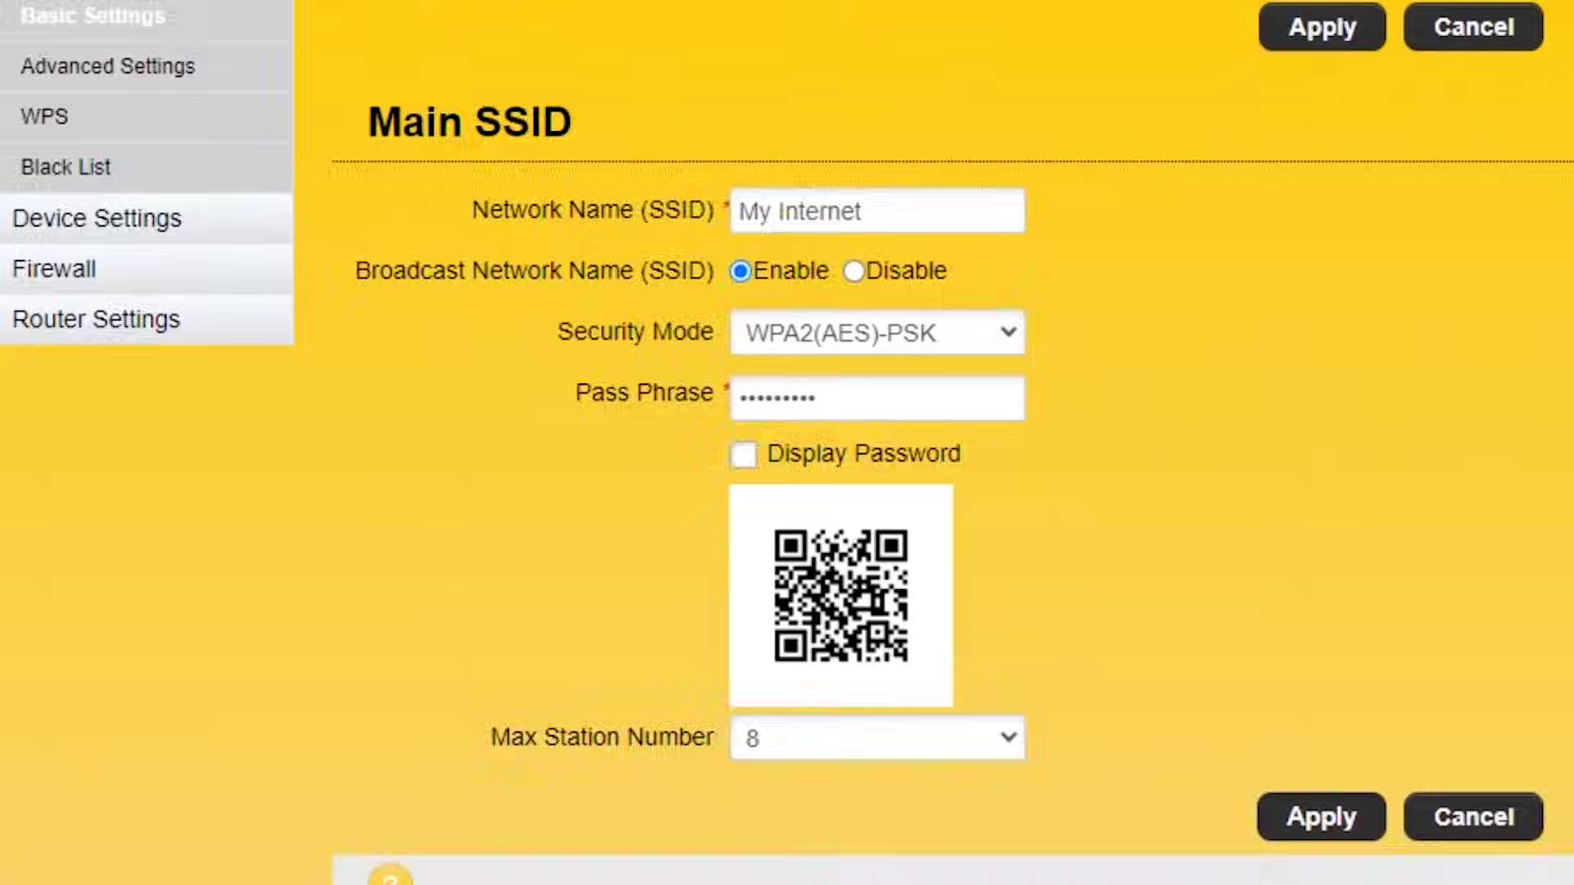
left_click(1492, 562)
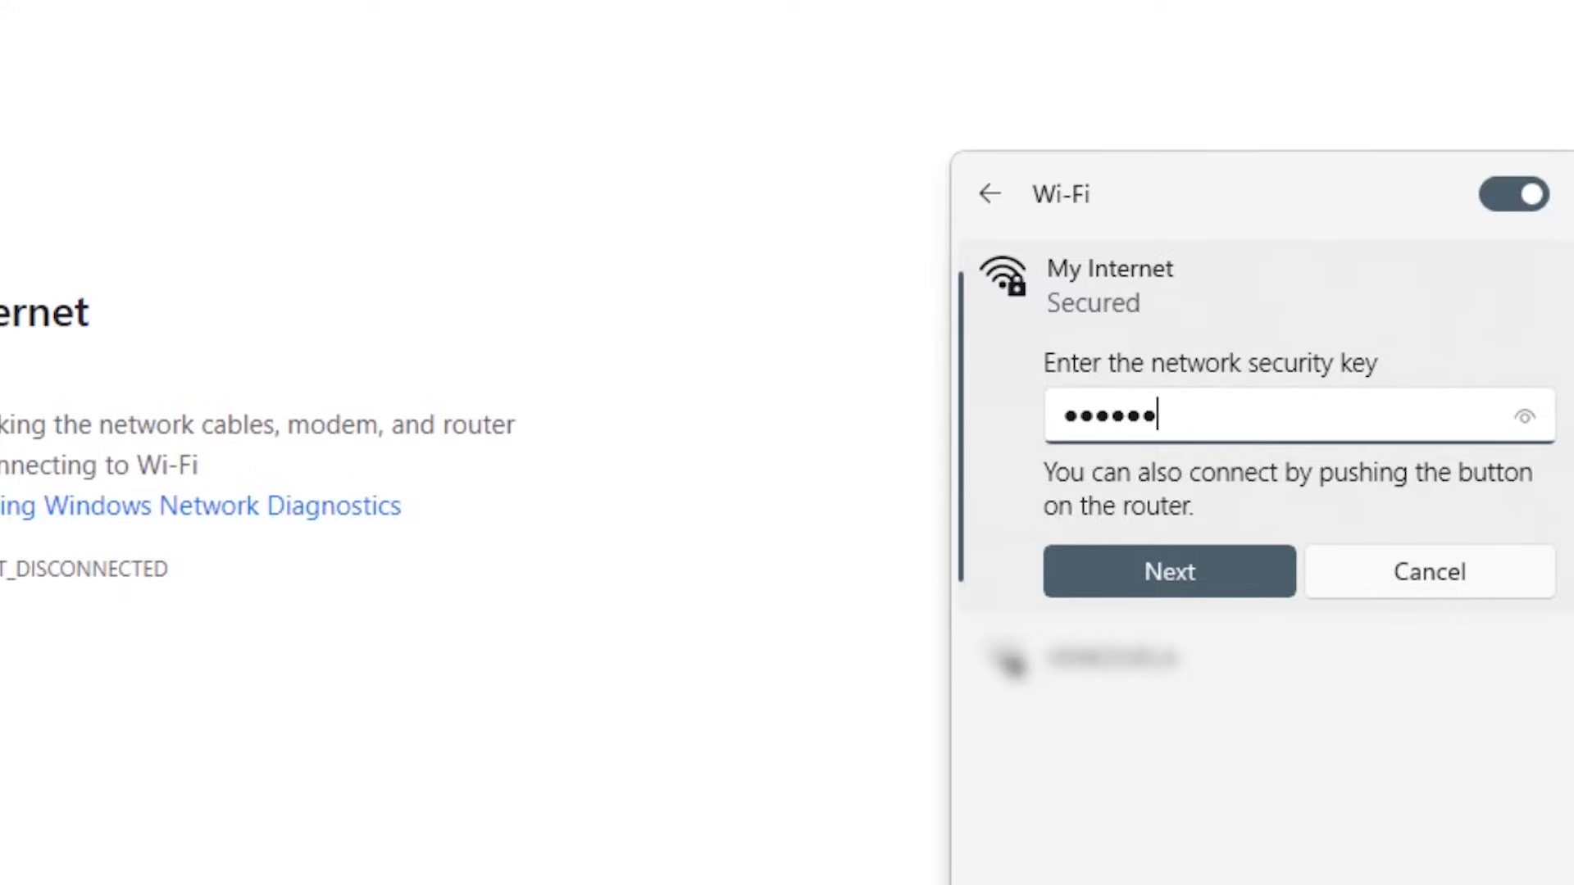
Connect Windows to the 'My Internet' network using the new security key.
key("Return")
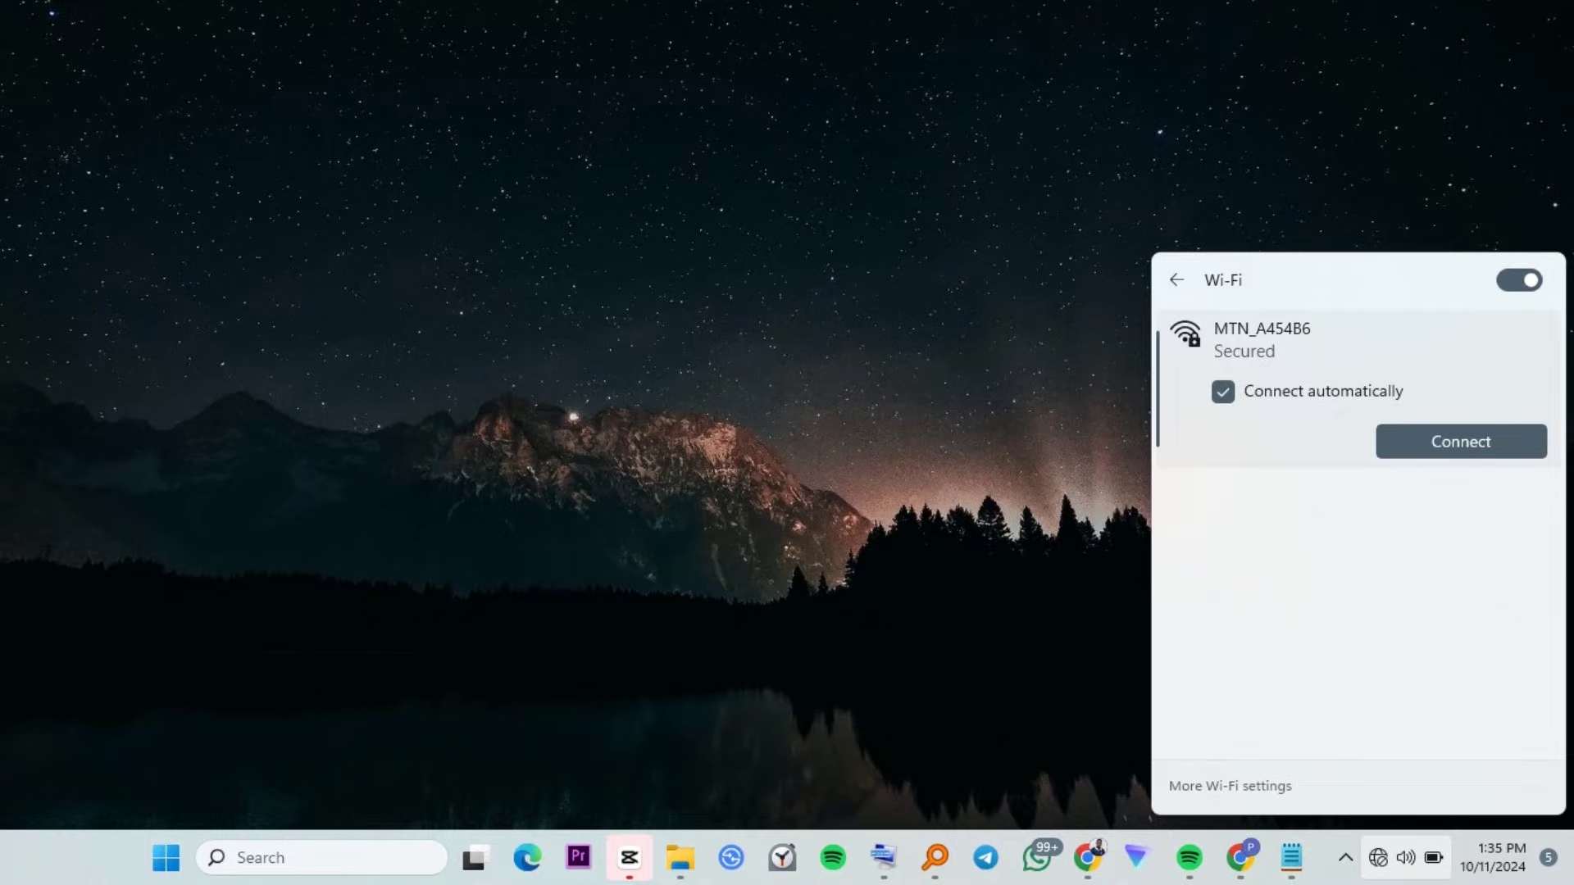
key("Return")
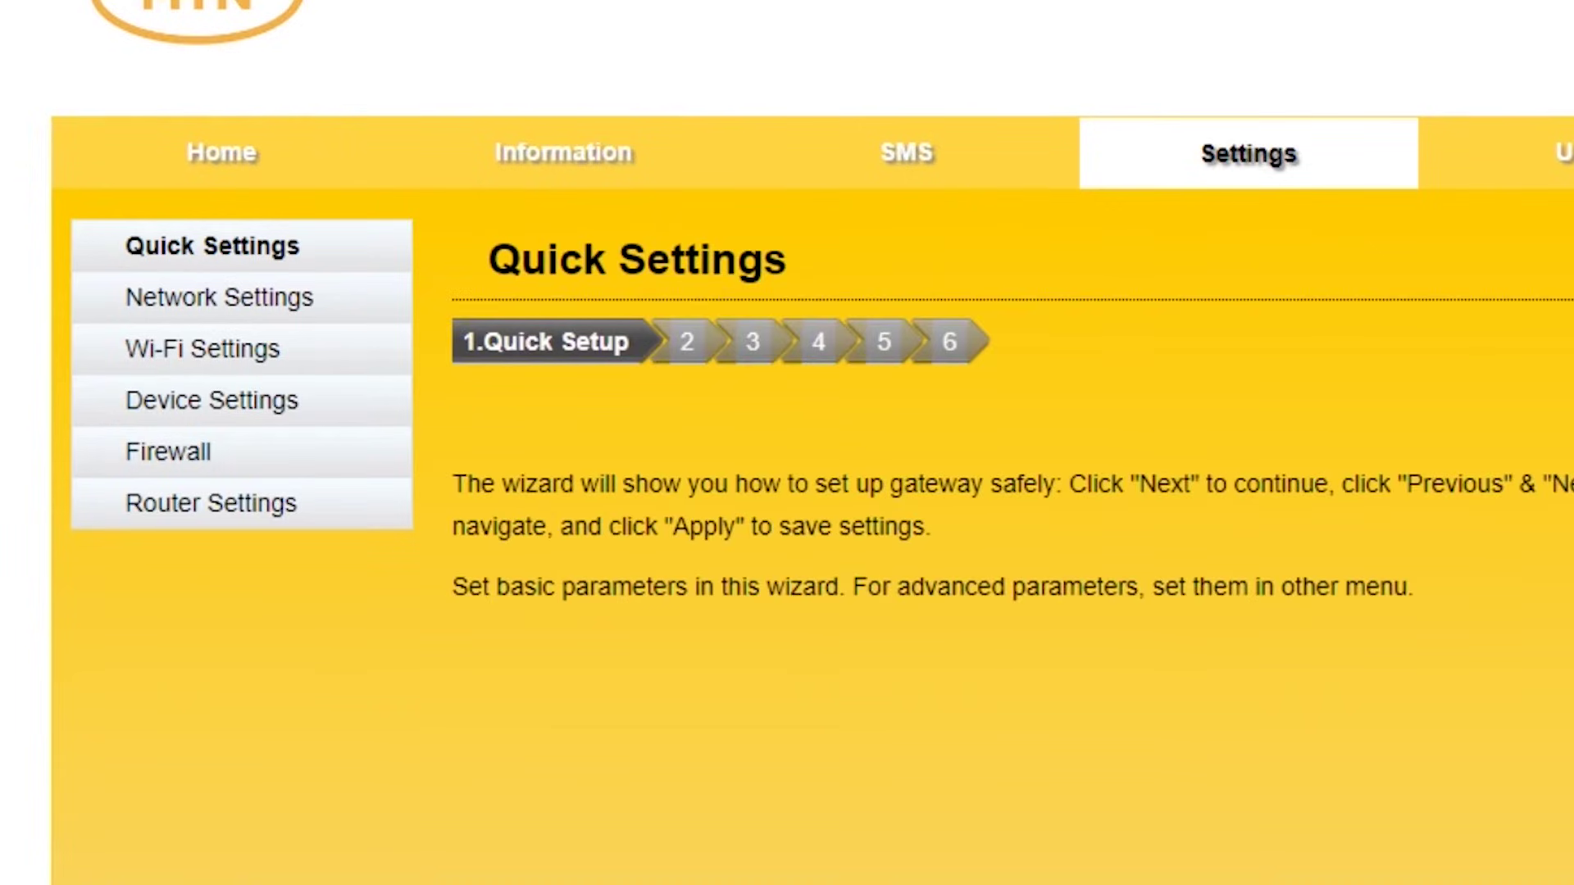
Review the Wi-Fi Basic Settings and WPS pages and click into the WPS PIN field.
left_click(205, 349)
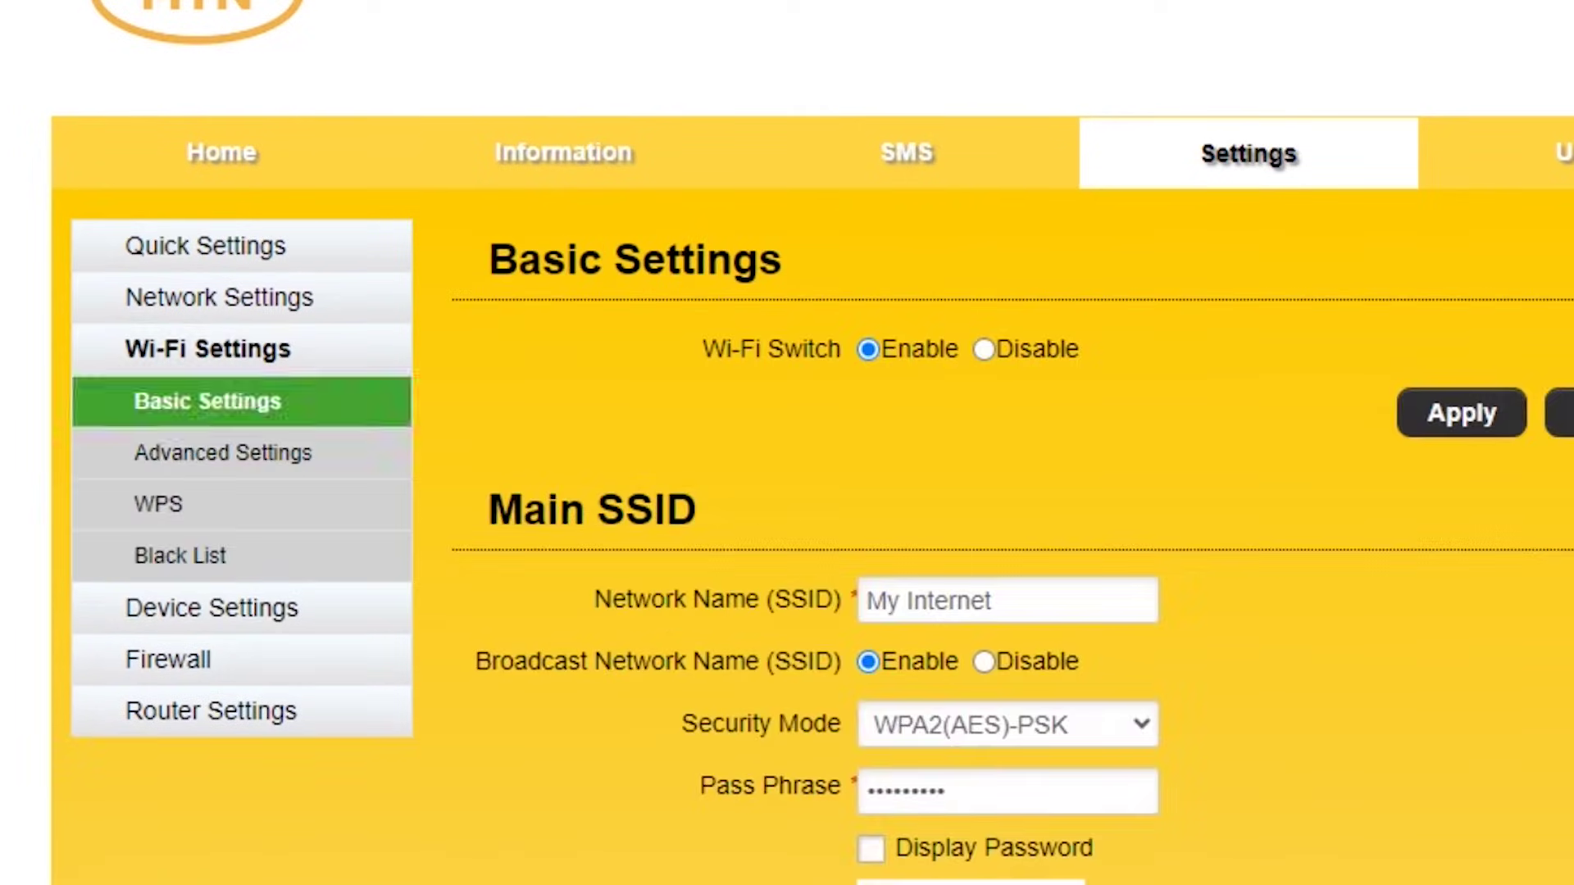
left_click(158, 503)
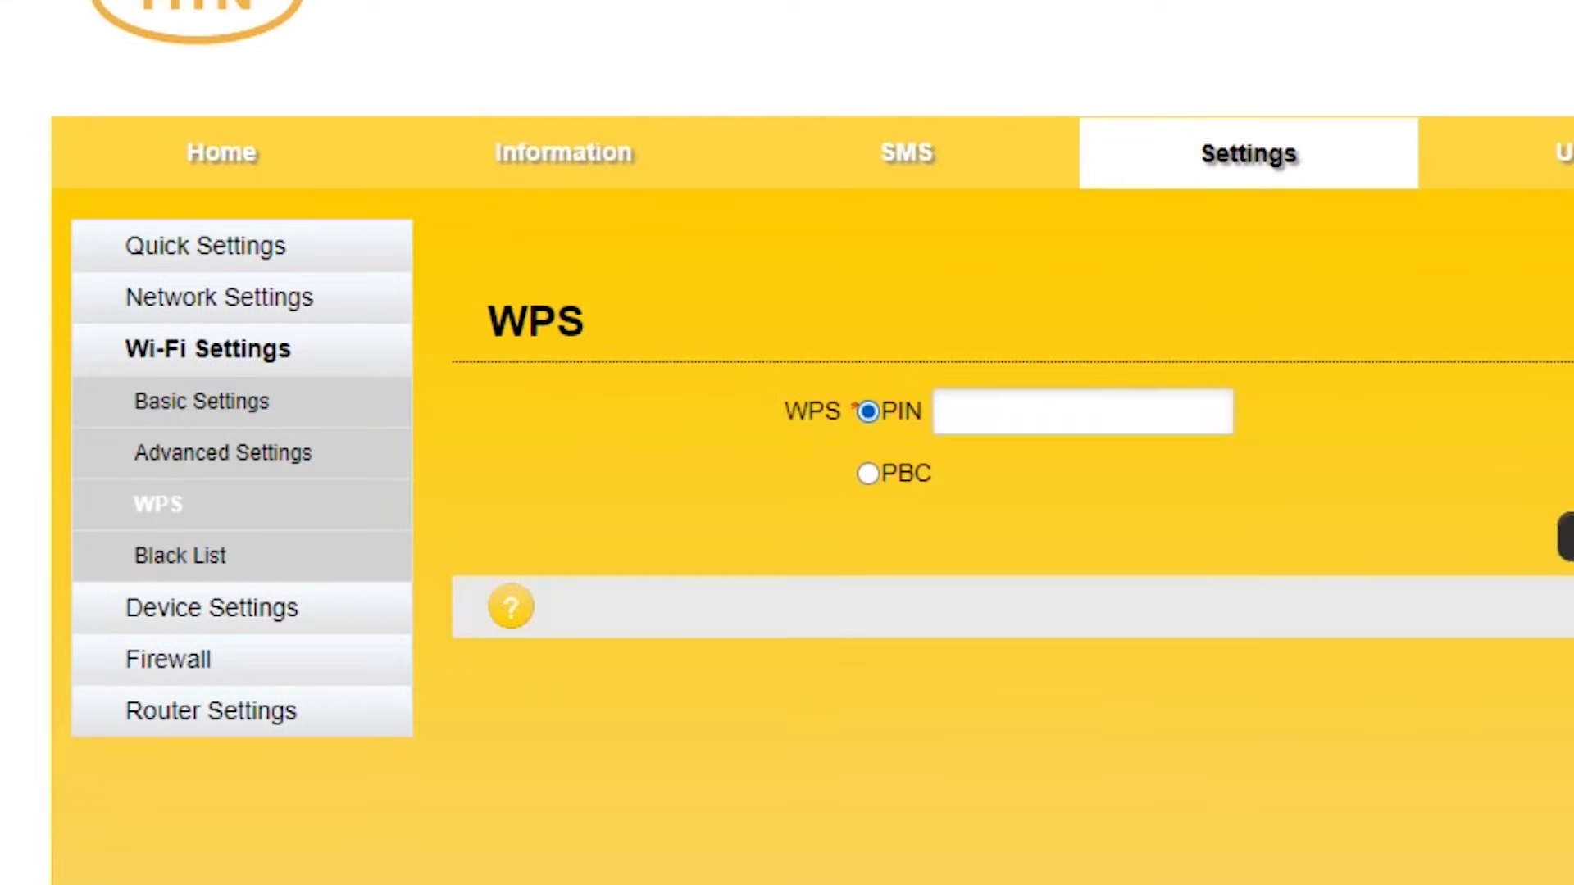
left_click(942, 412)
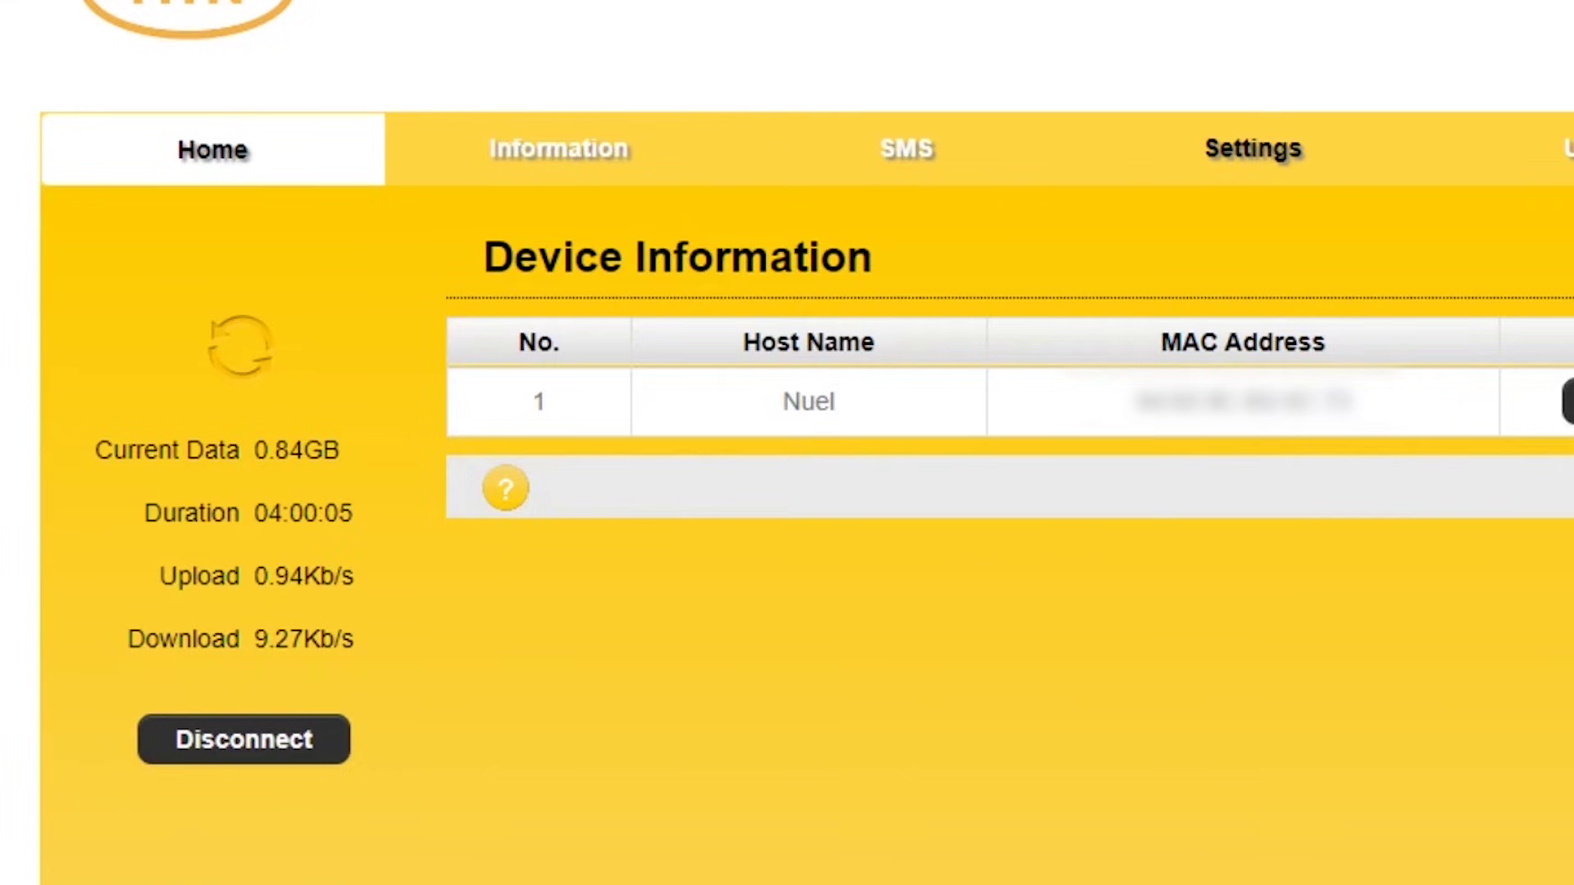
In Device Settings Power Save, choose Short Wi-Fi Range - Best battery life for Wi-Fi Performance.
left_click(1252, 149)
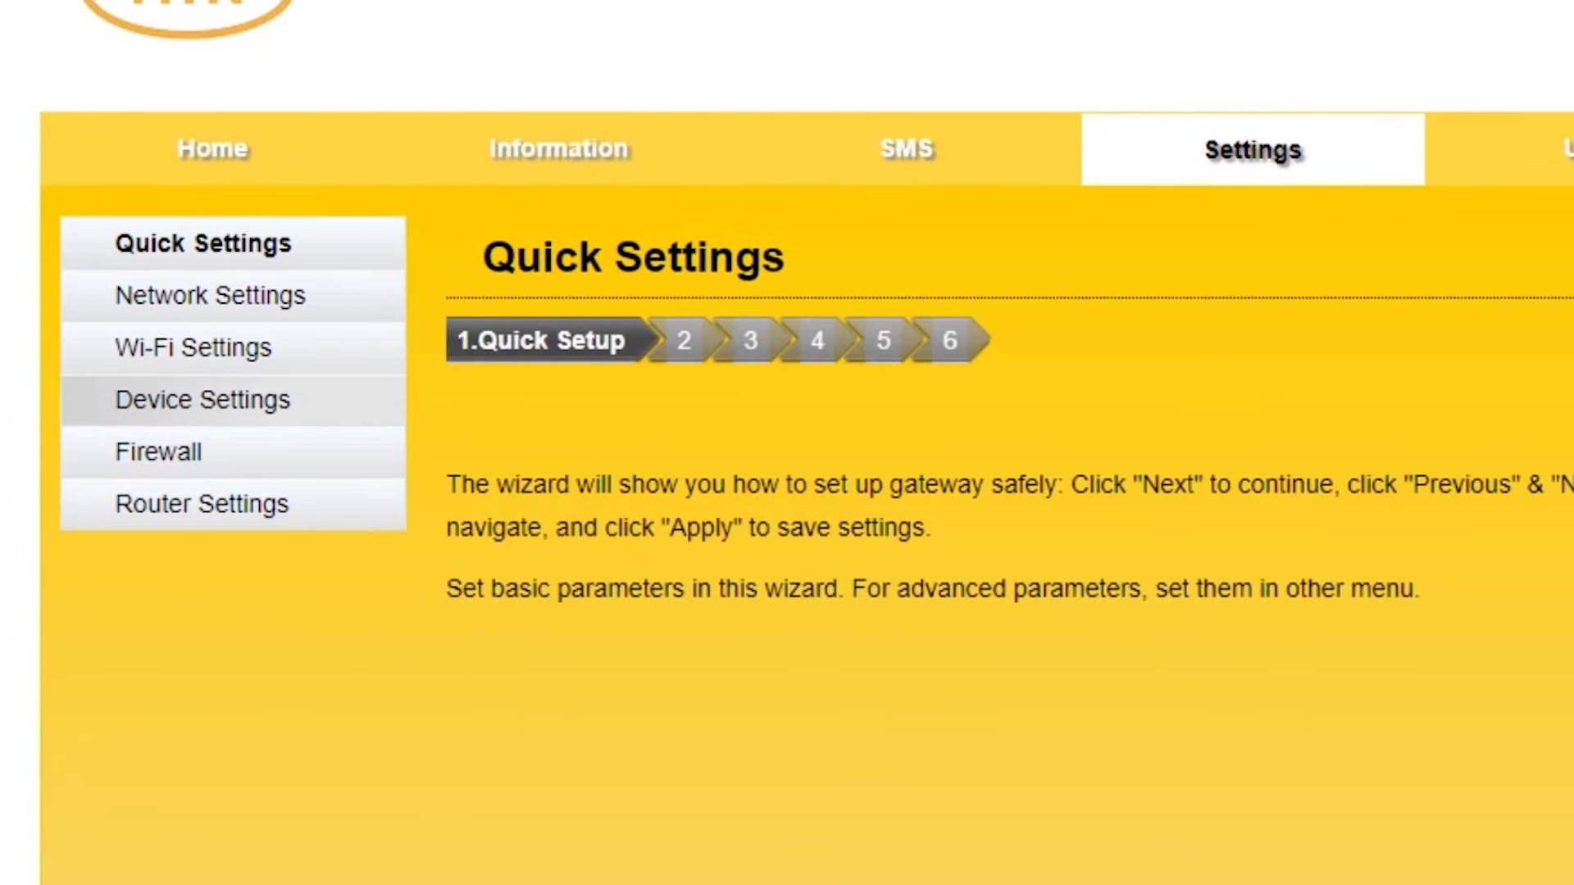
left_click(203, 400)
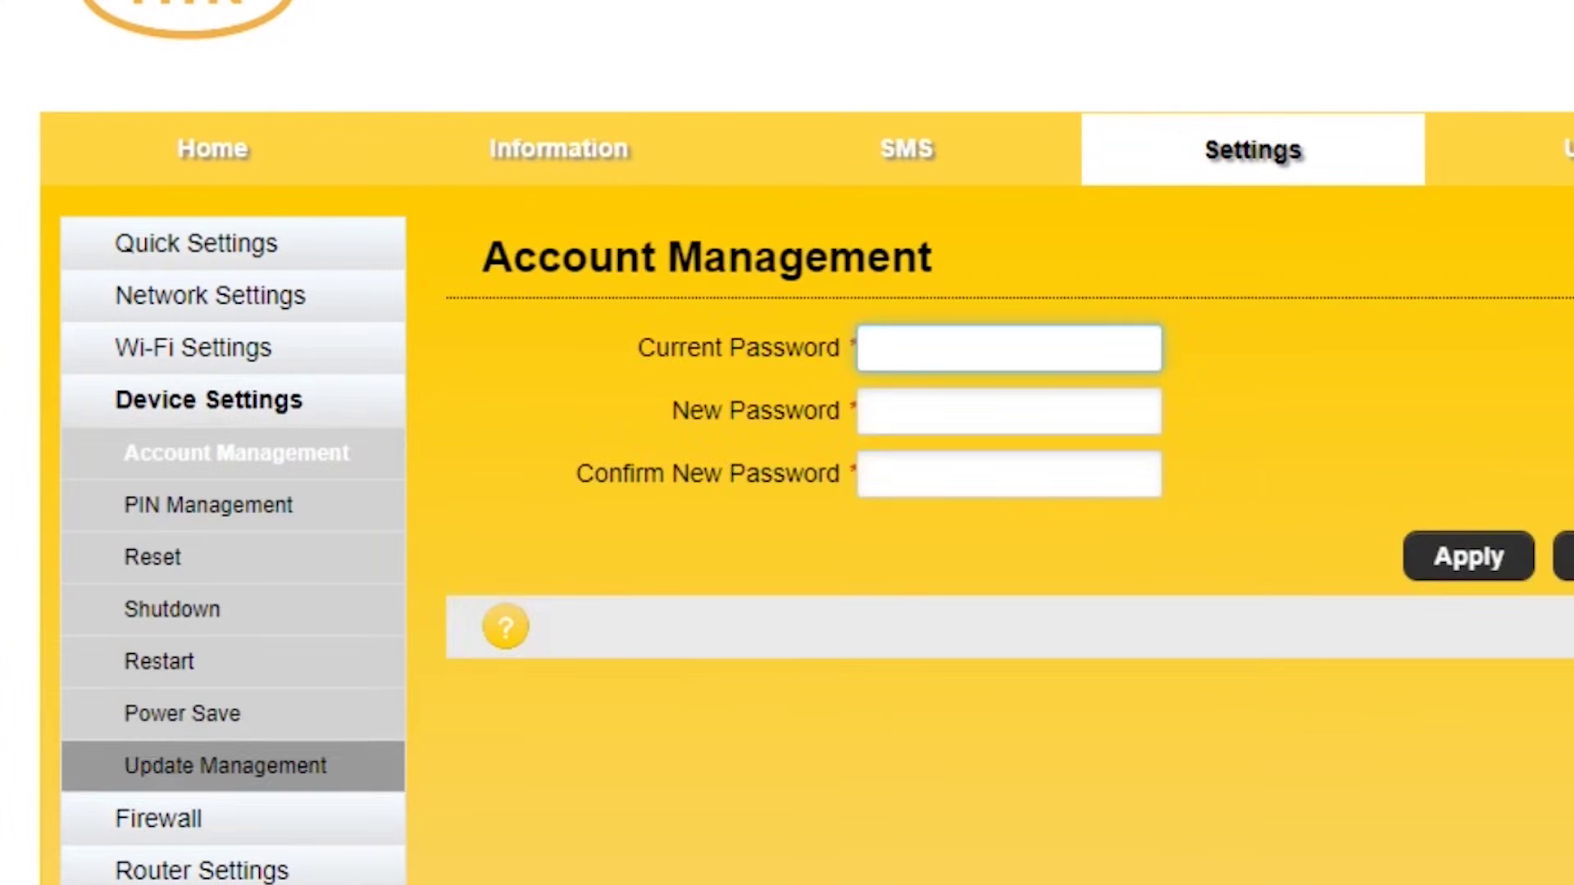
left_click(182, 713)
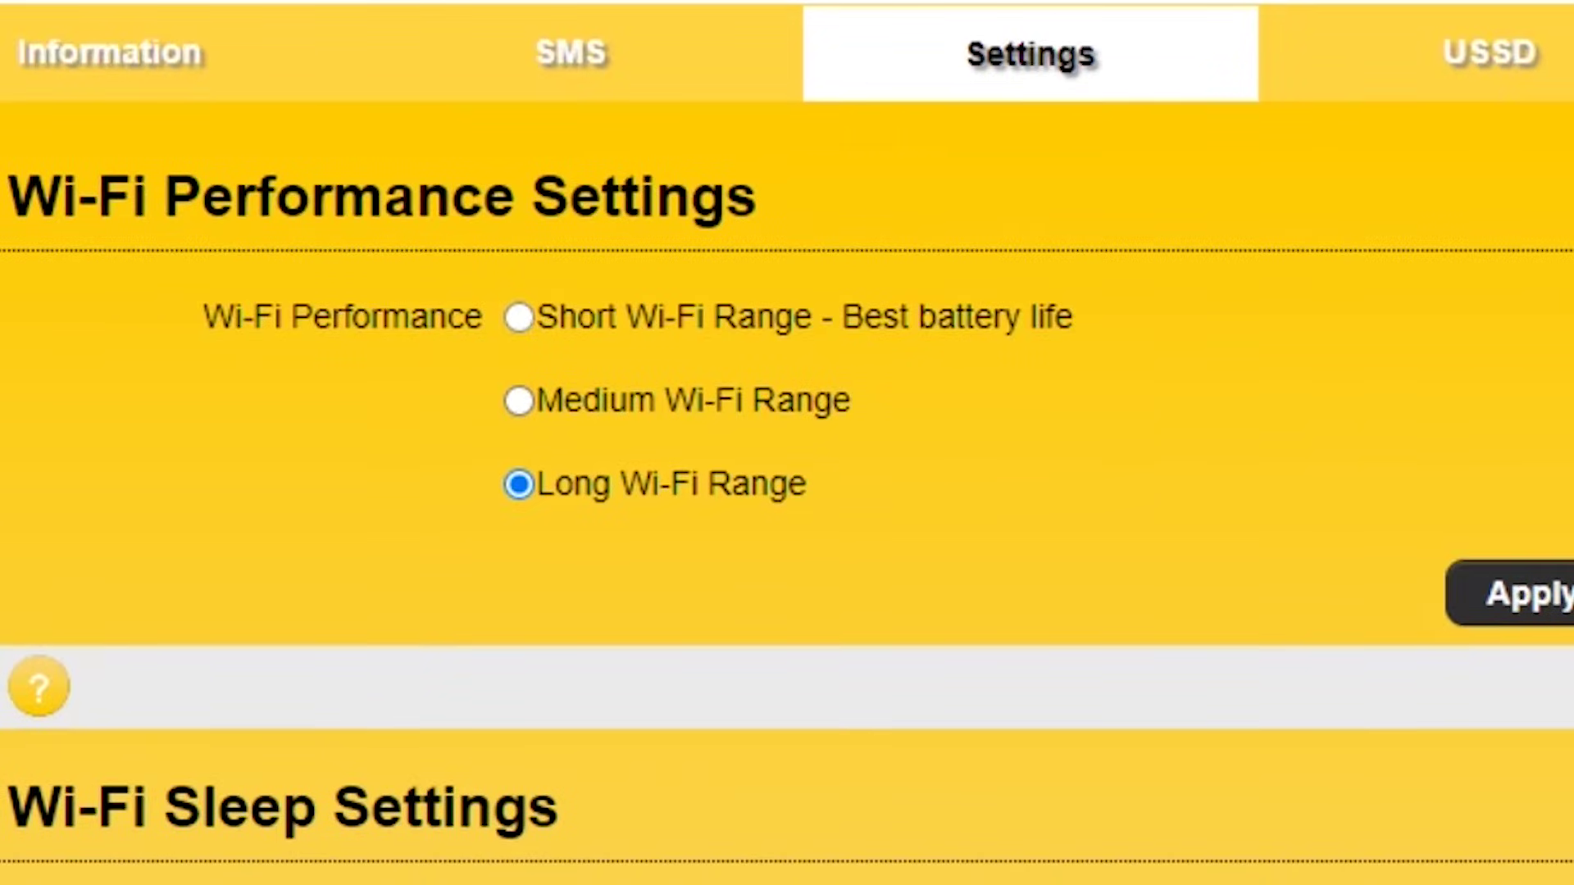
left_click(519, 317)
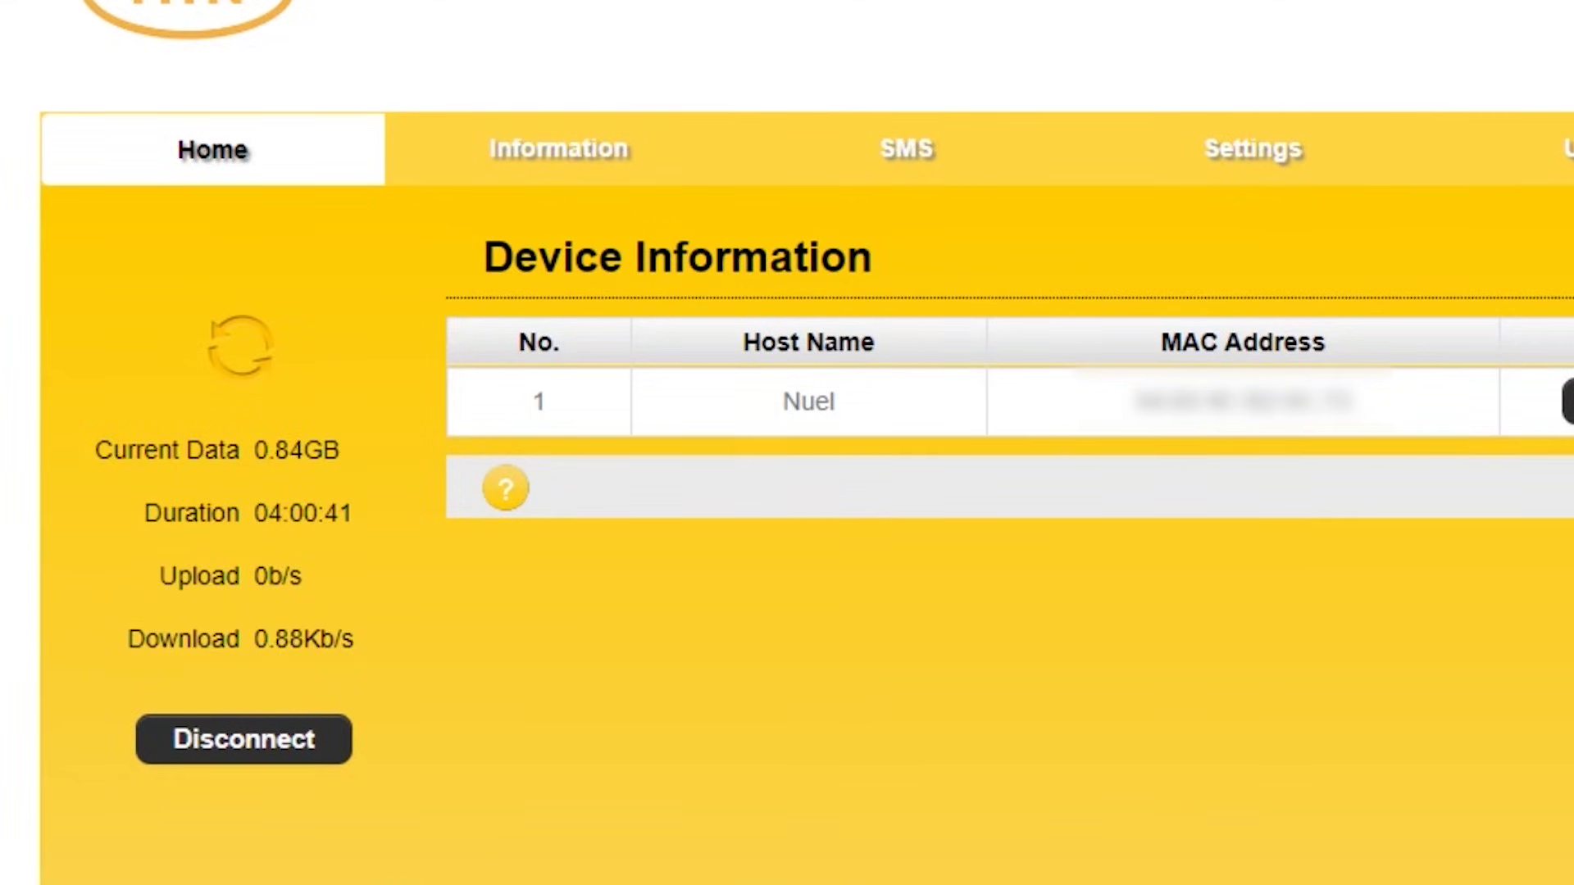
Disconnect the modem, then set and apply 3G Only under Network Selection.
left_click(243, 738)
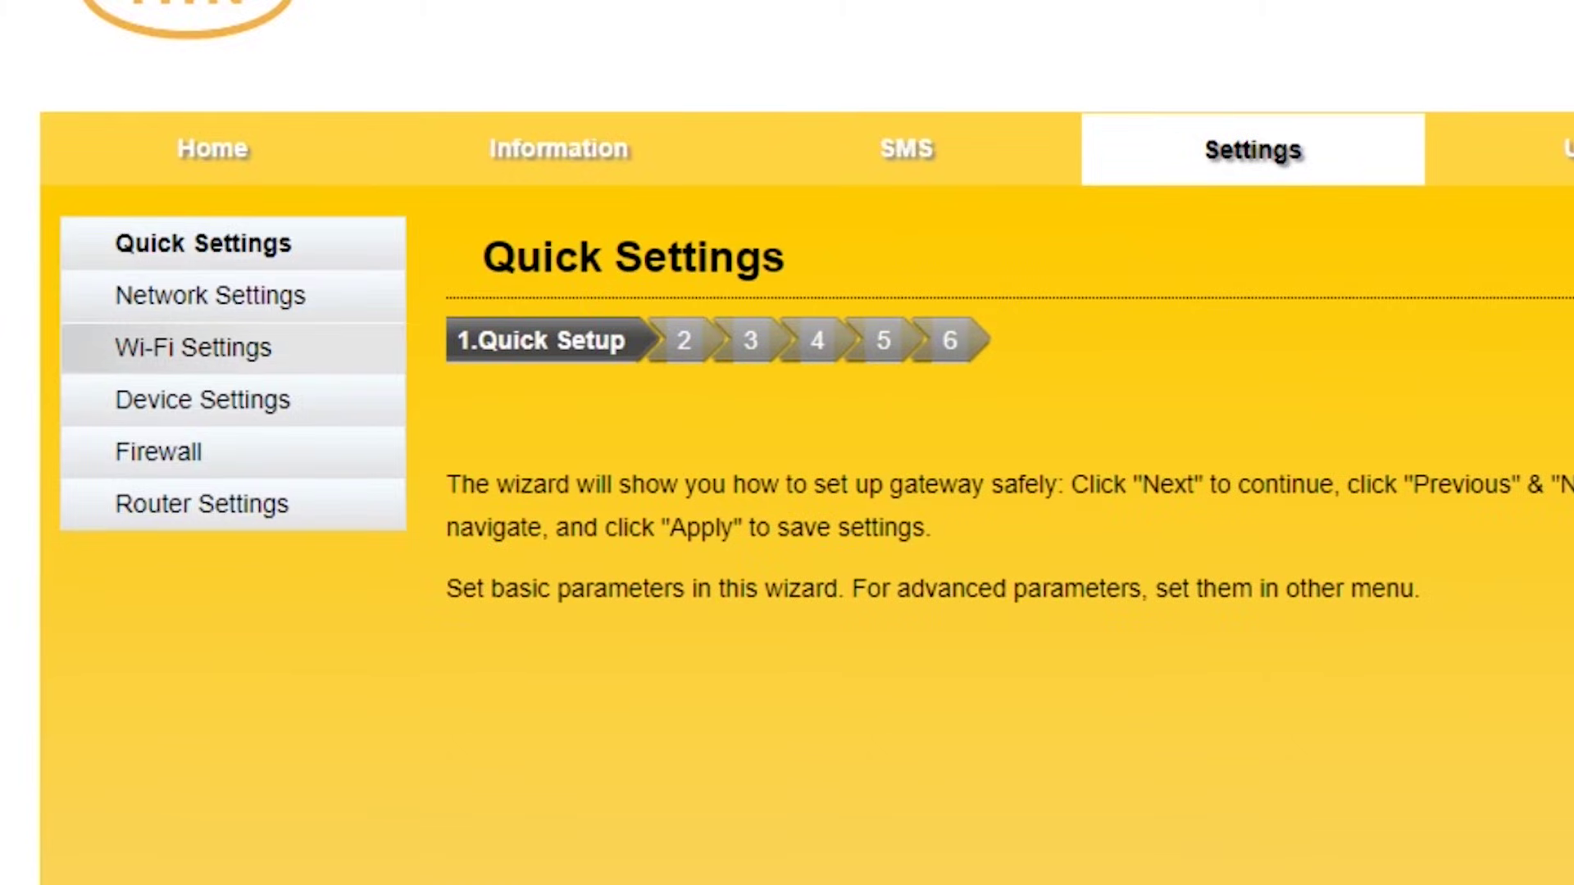
left_click(210, 295)
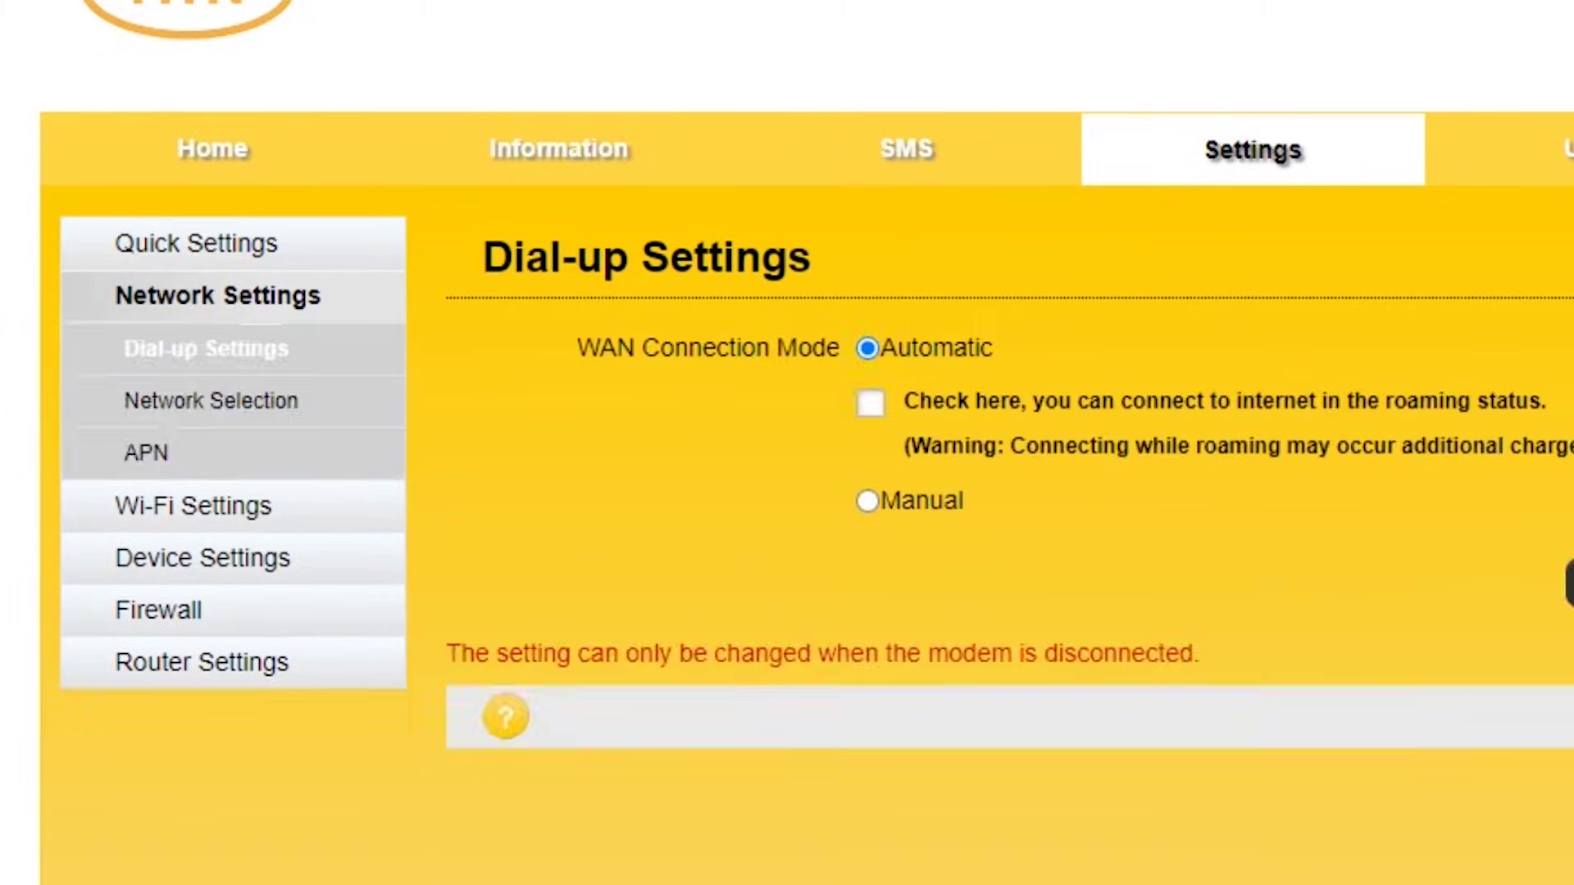
left_click(211, 400)
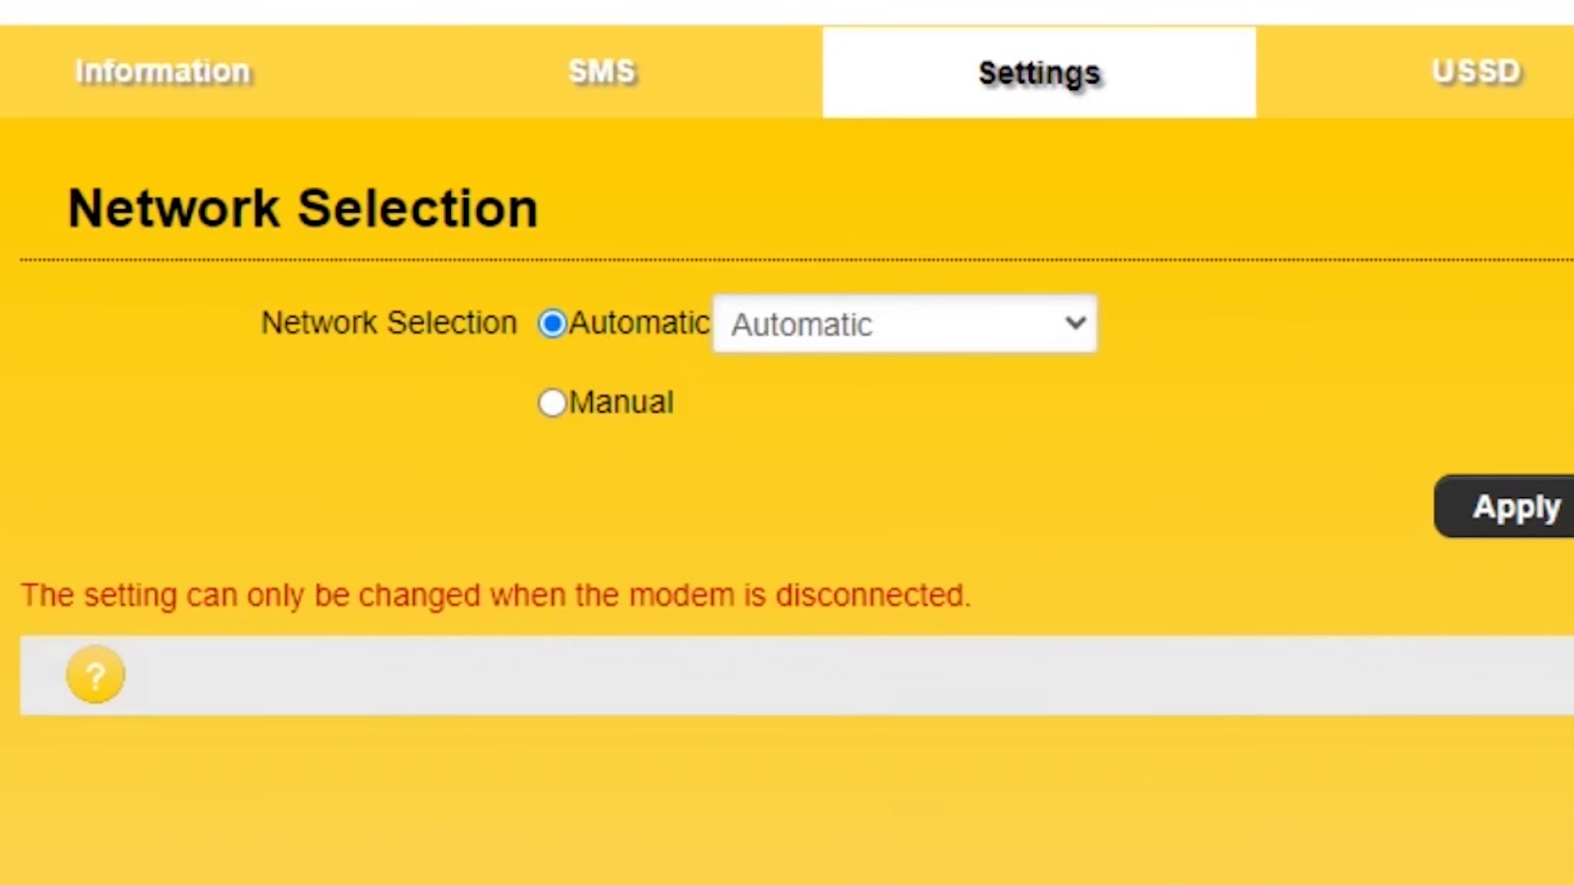
key("alt+Down")
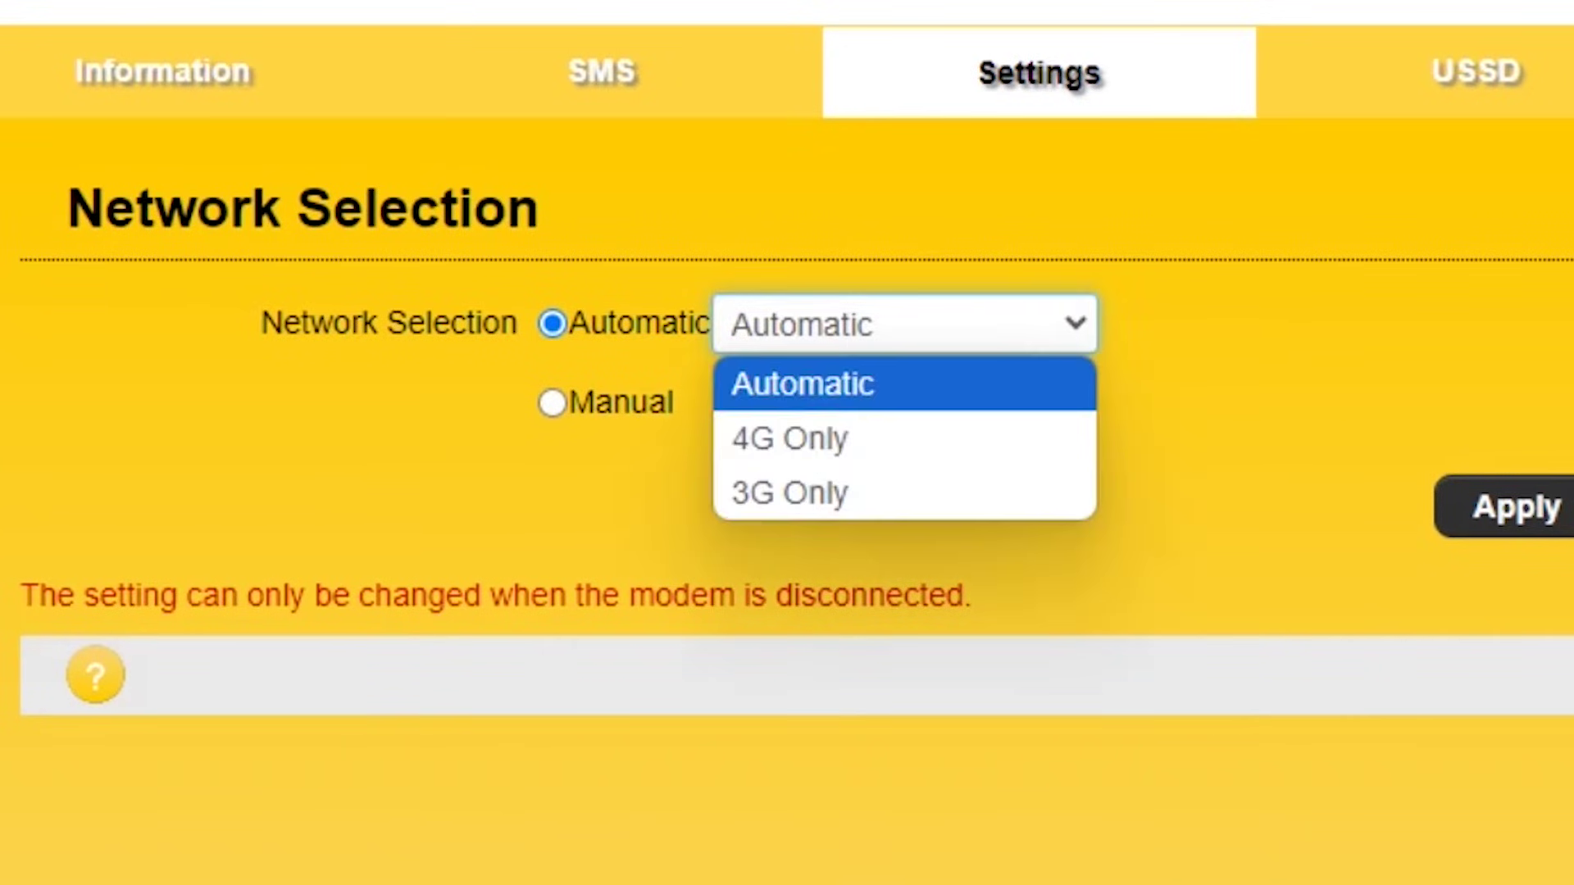
key("Down")
key("Down")
key("Return")
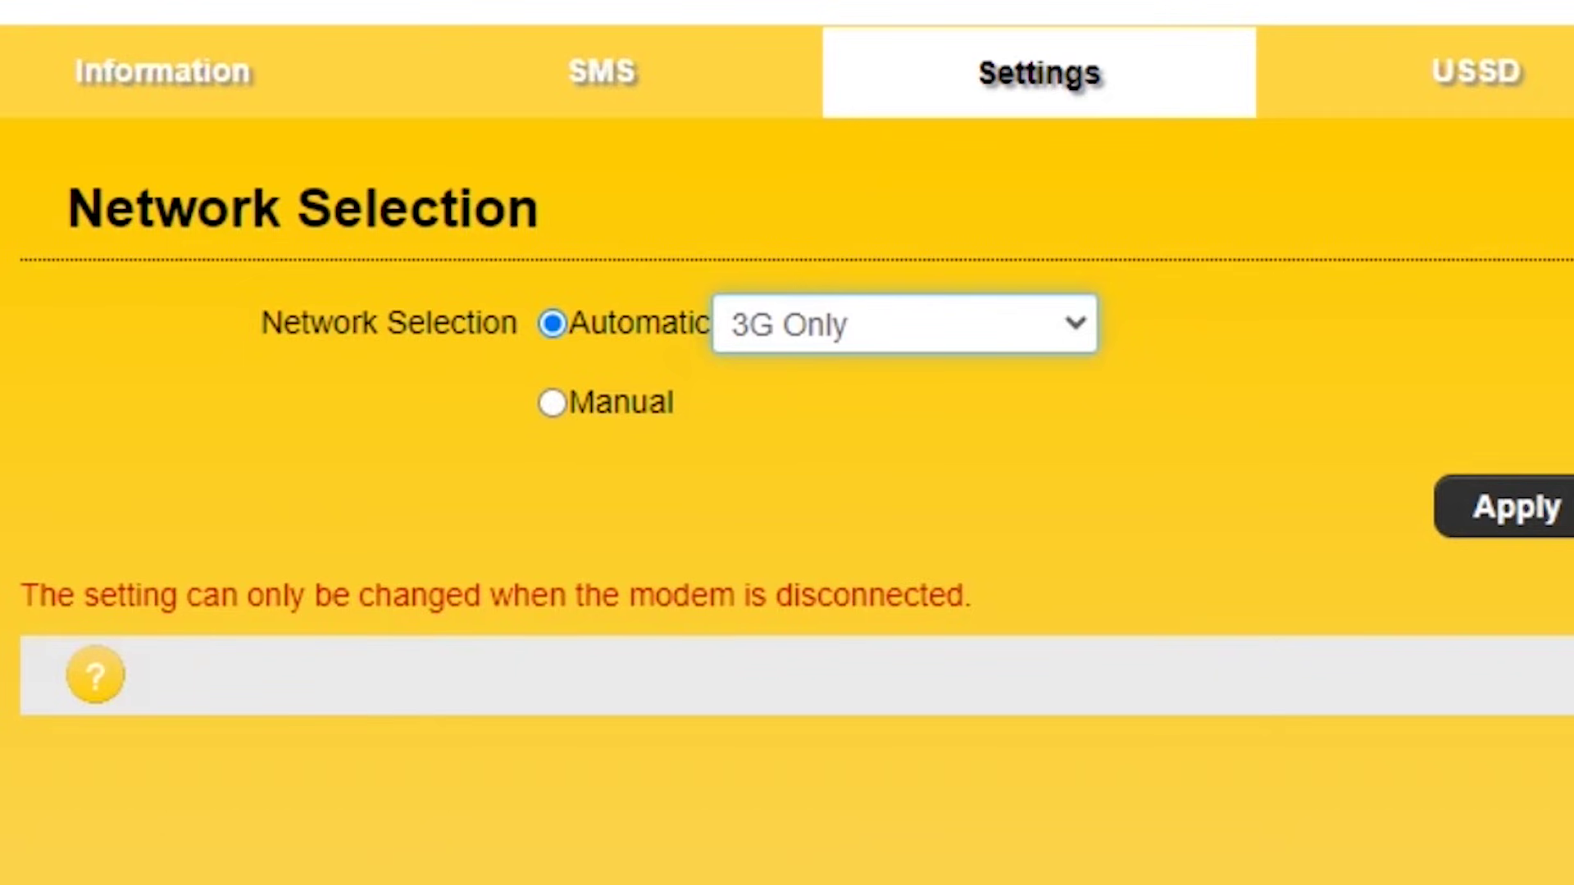
key("Tab")
key("Return")
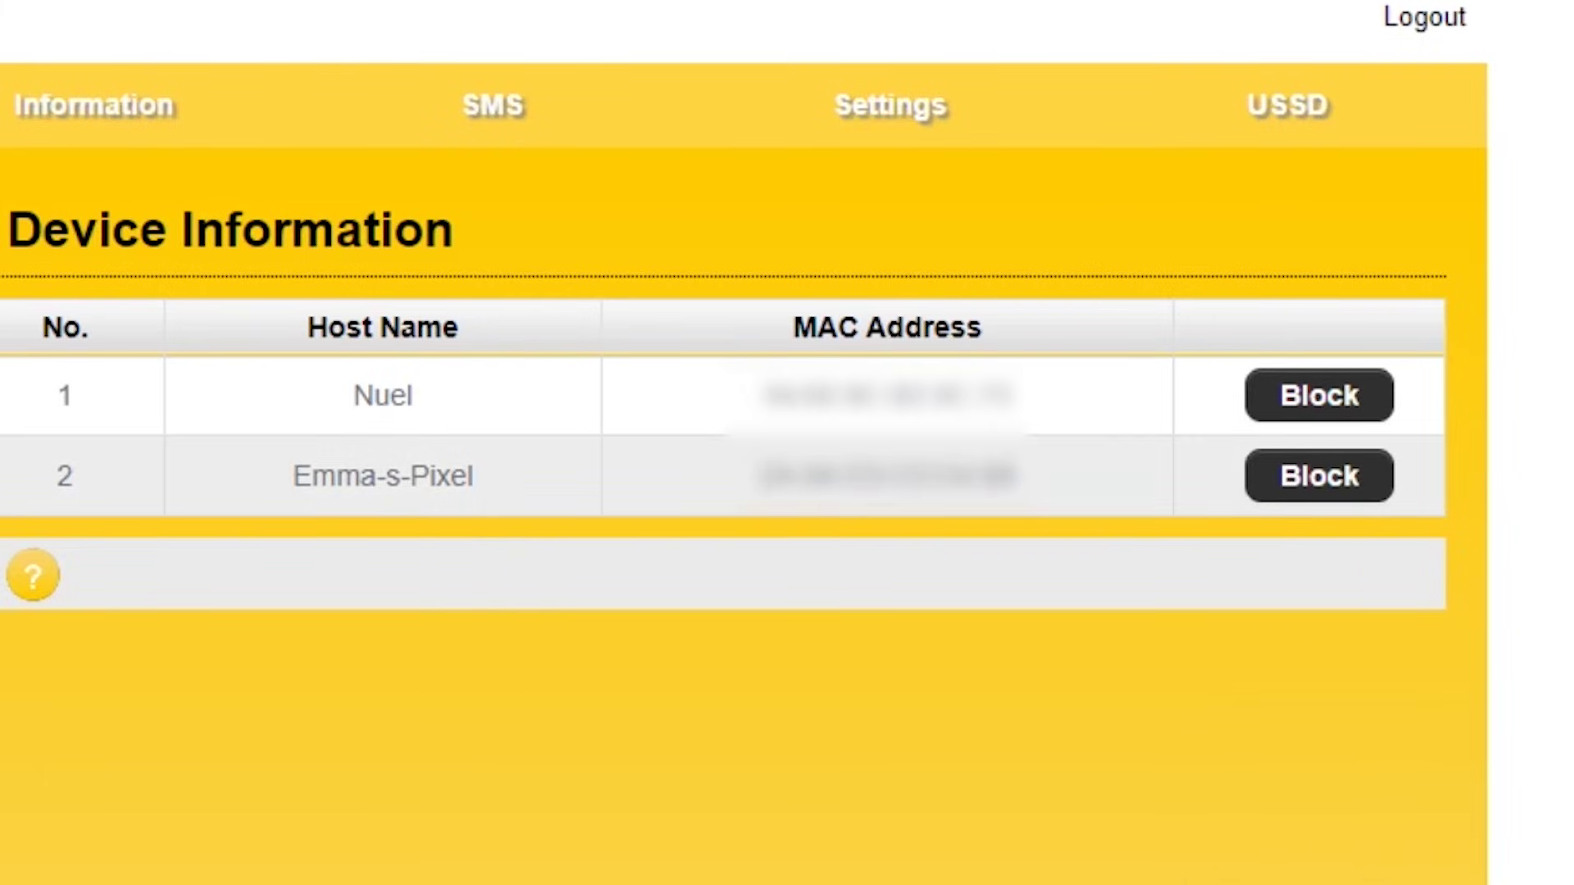
Block the second connected device and check the Wi-Fi Black List.
left_click(1319, 475)
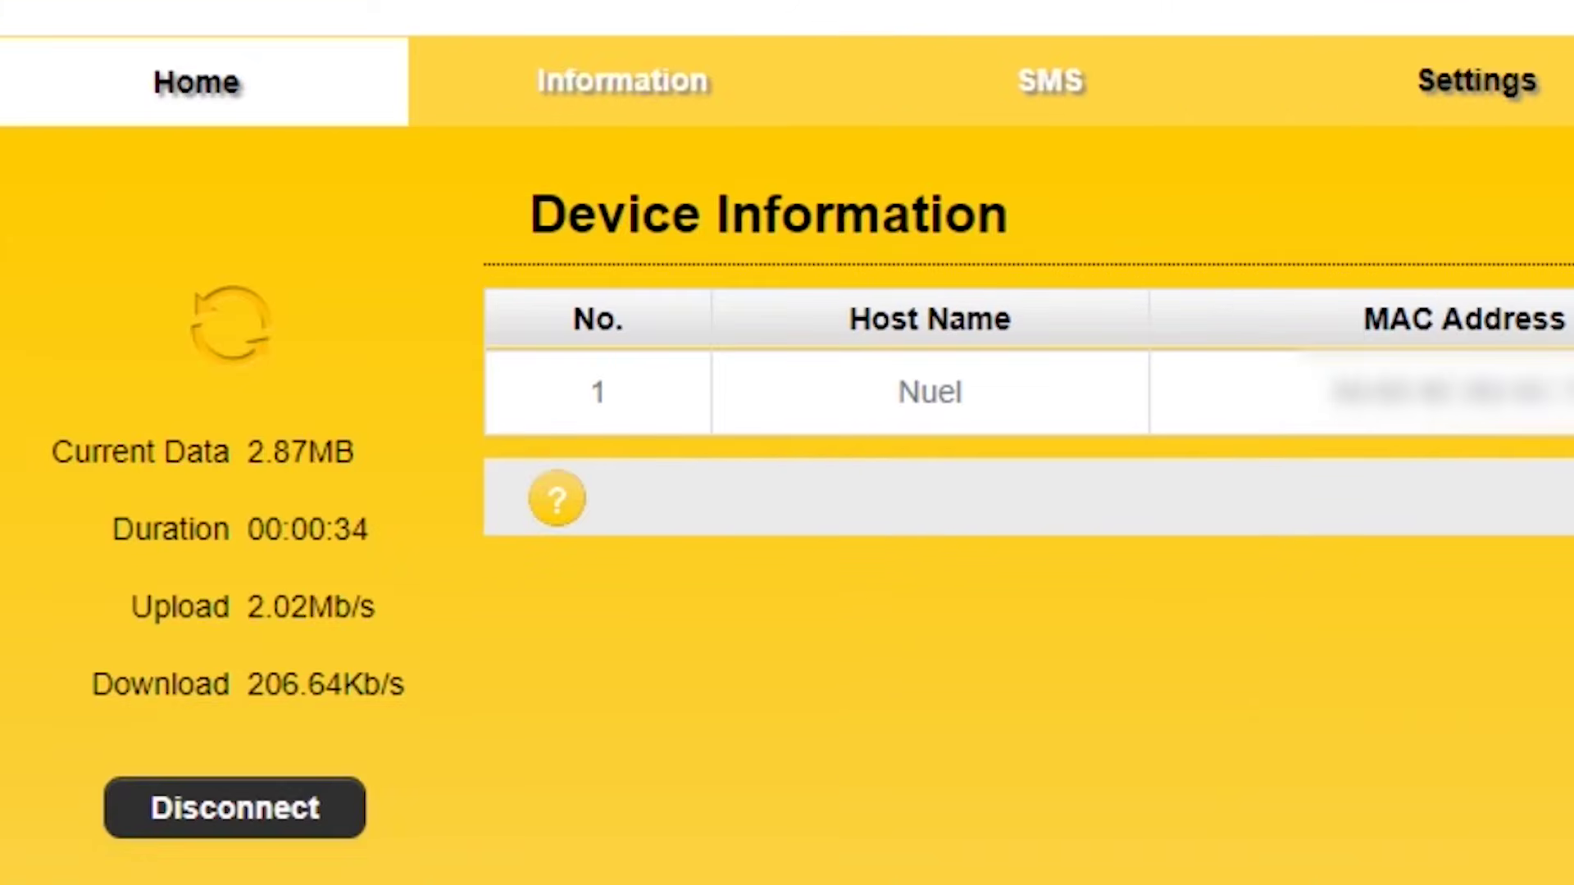
left_click(1476, 81)
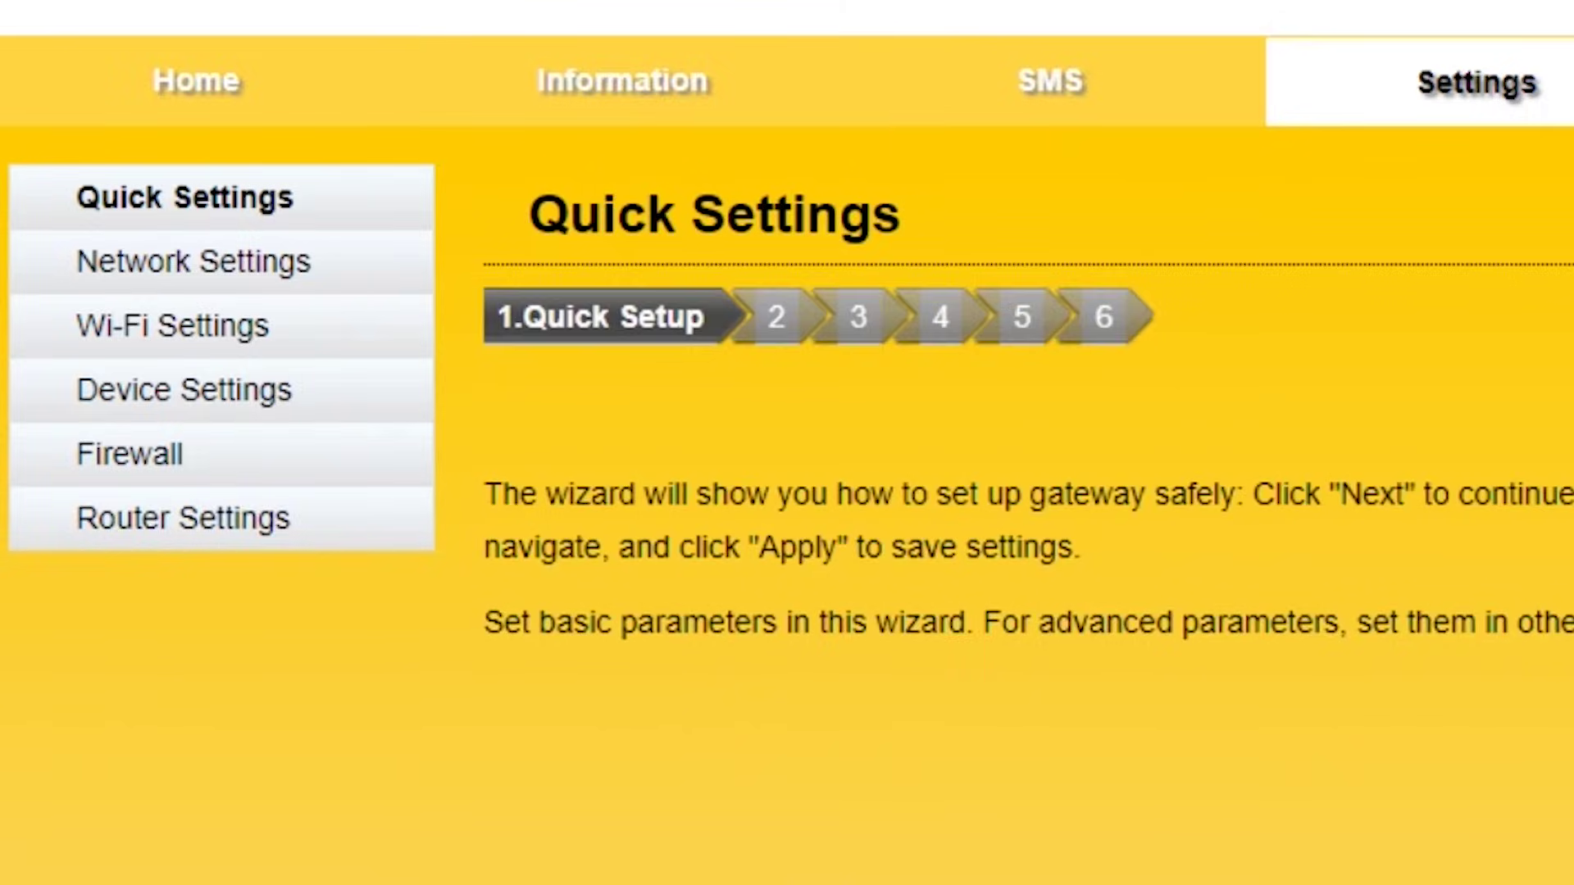
left_click(172, 325)
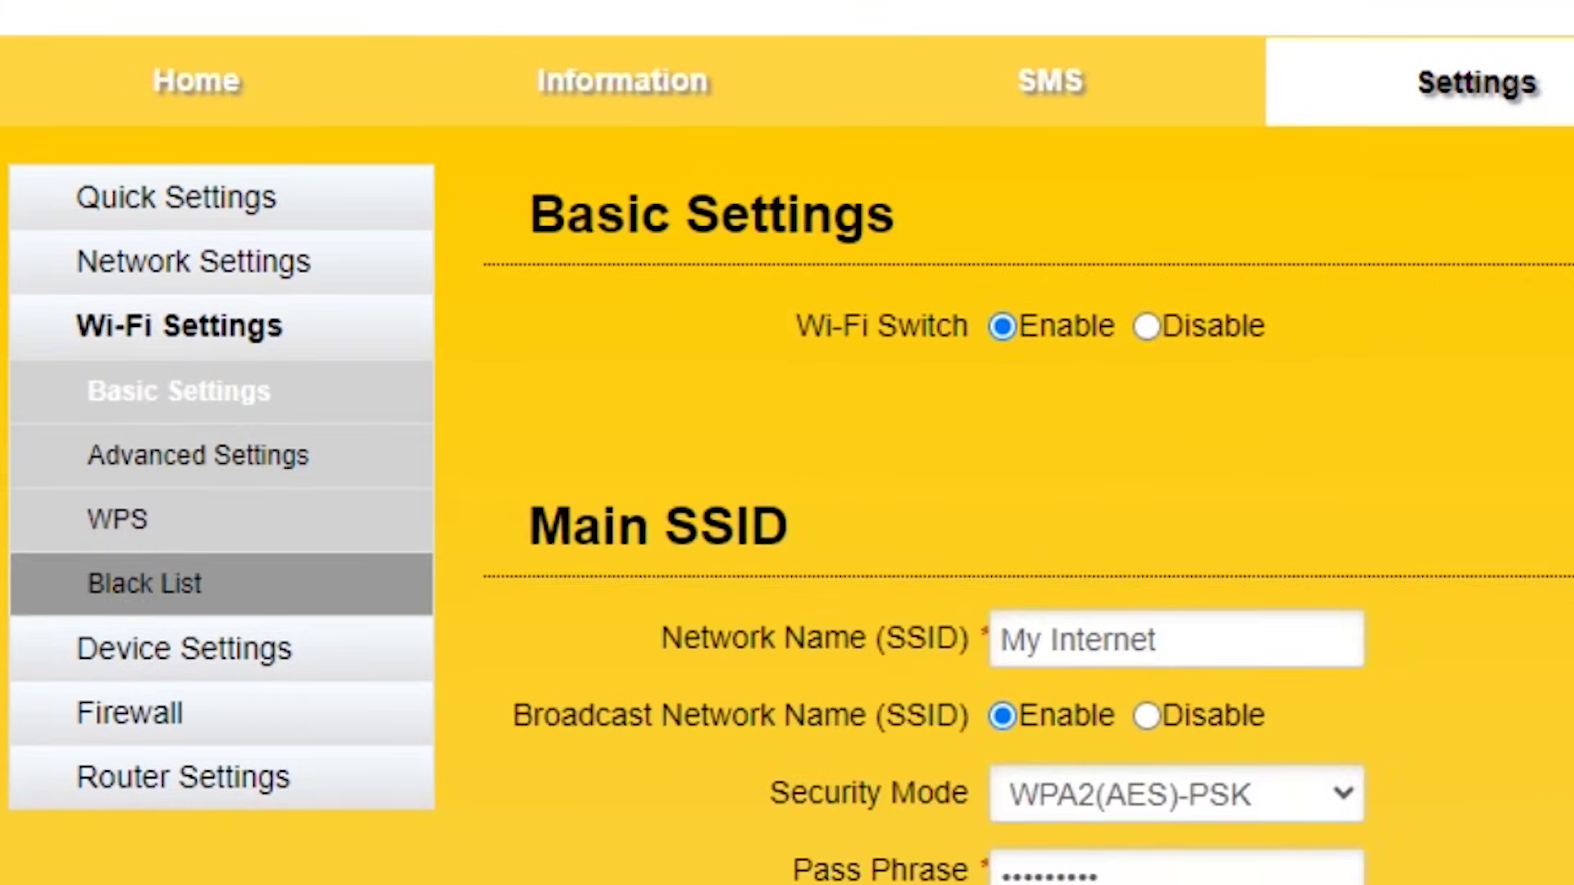
left_click(145, 583)
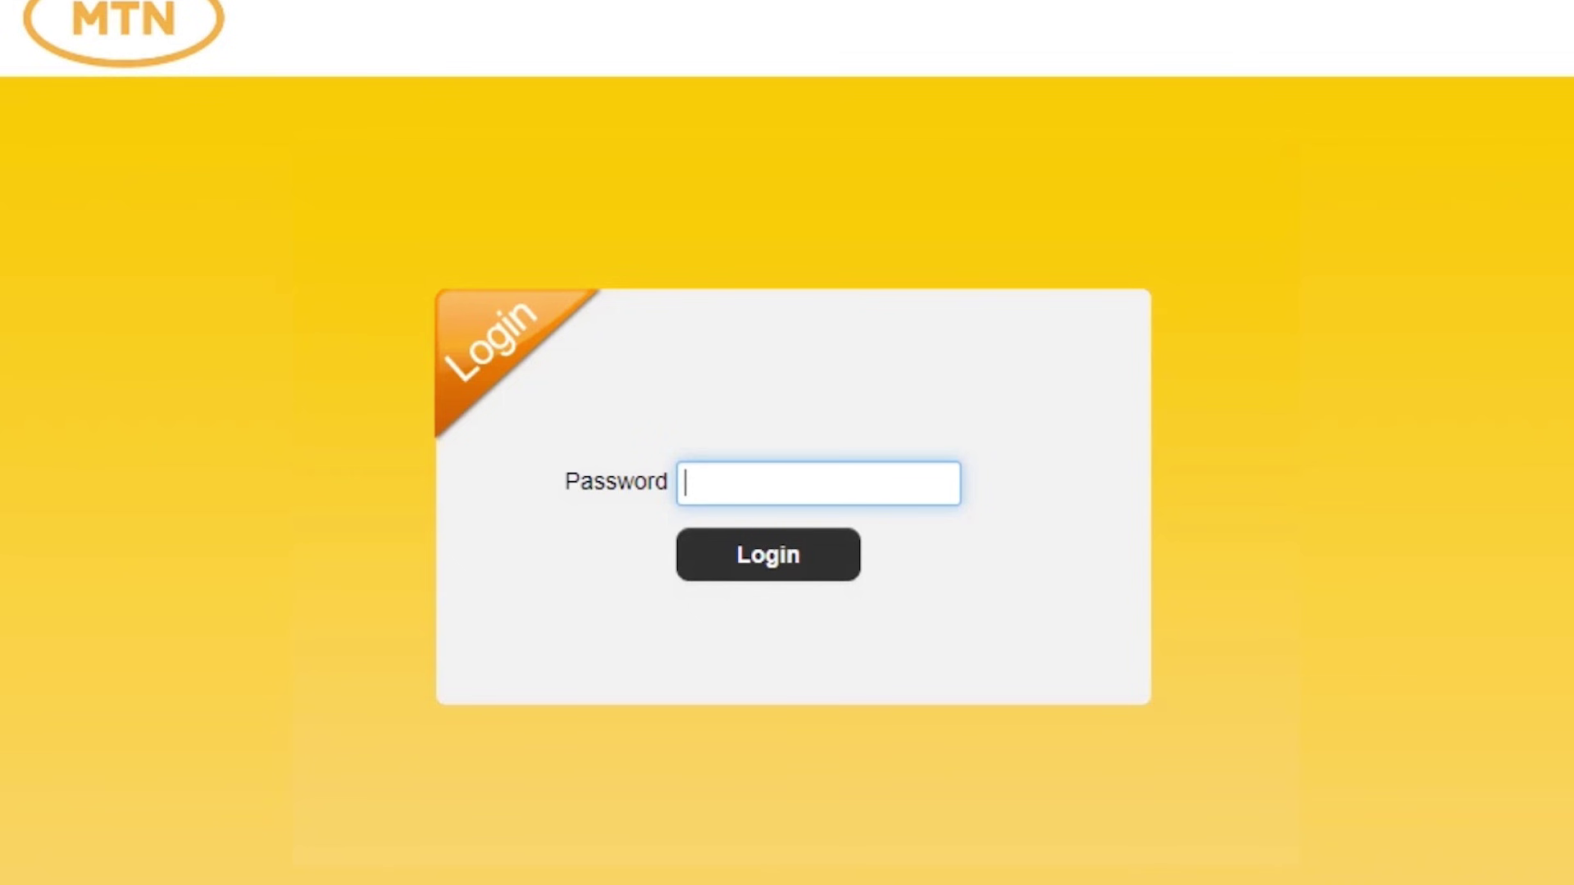
Log back in and fill Account Management with the current, new and confirmation admin passwords.
type("ad")
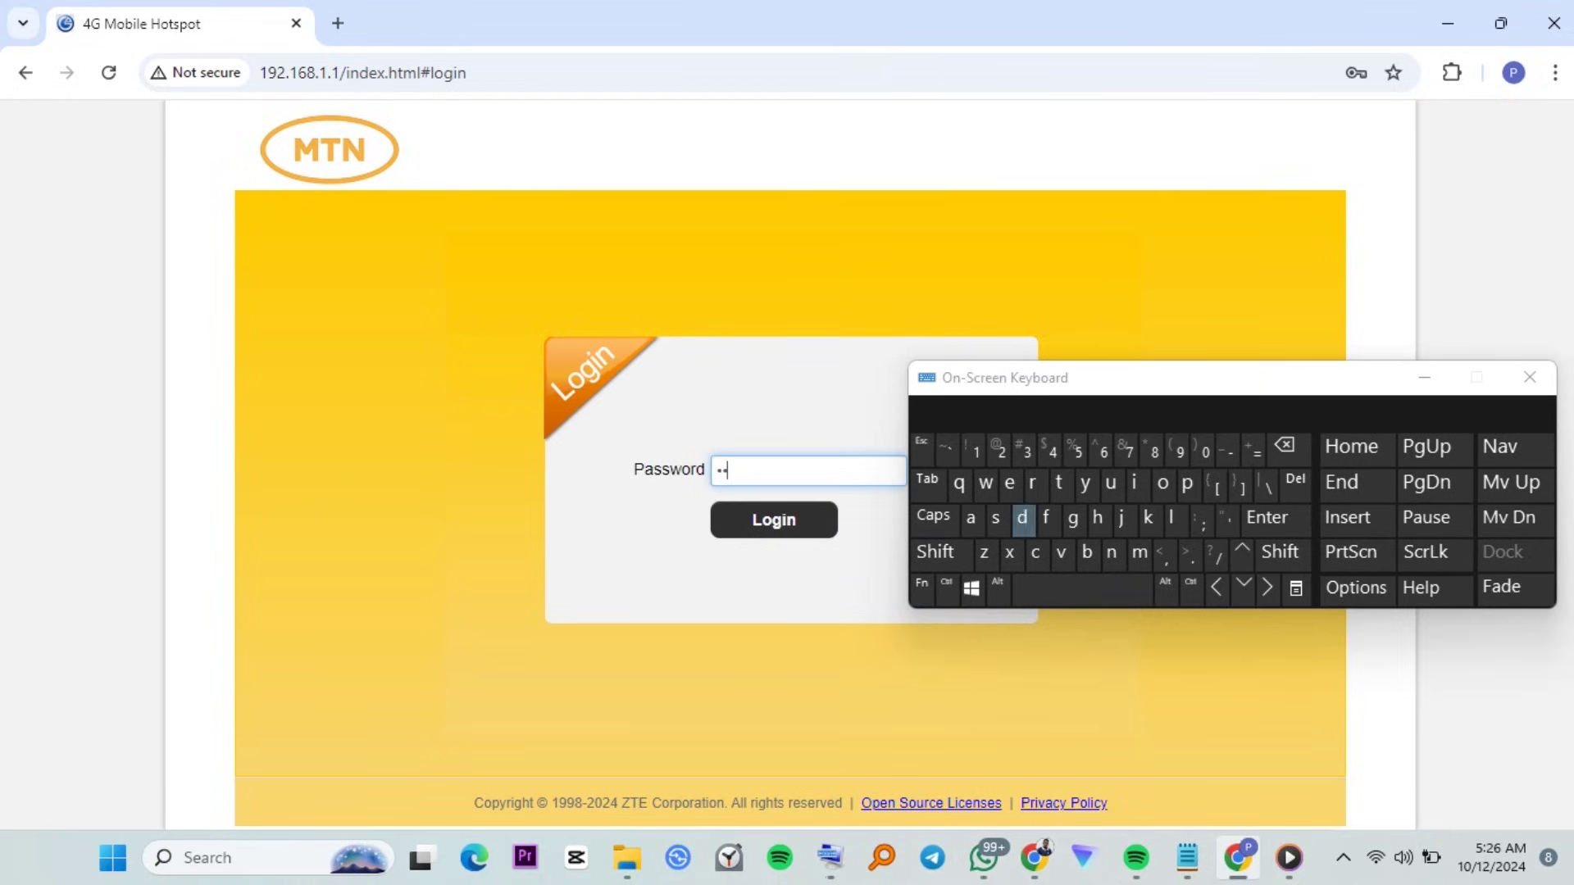
type("min")
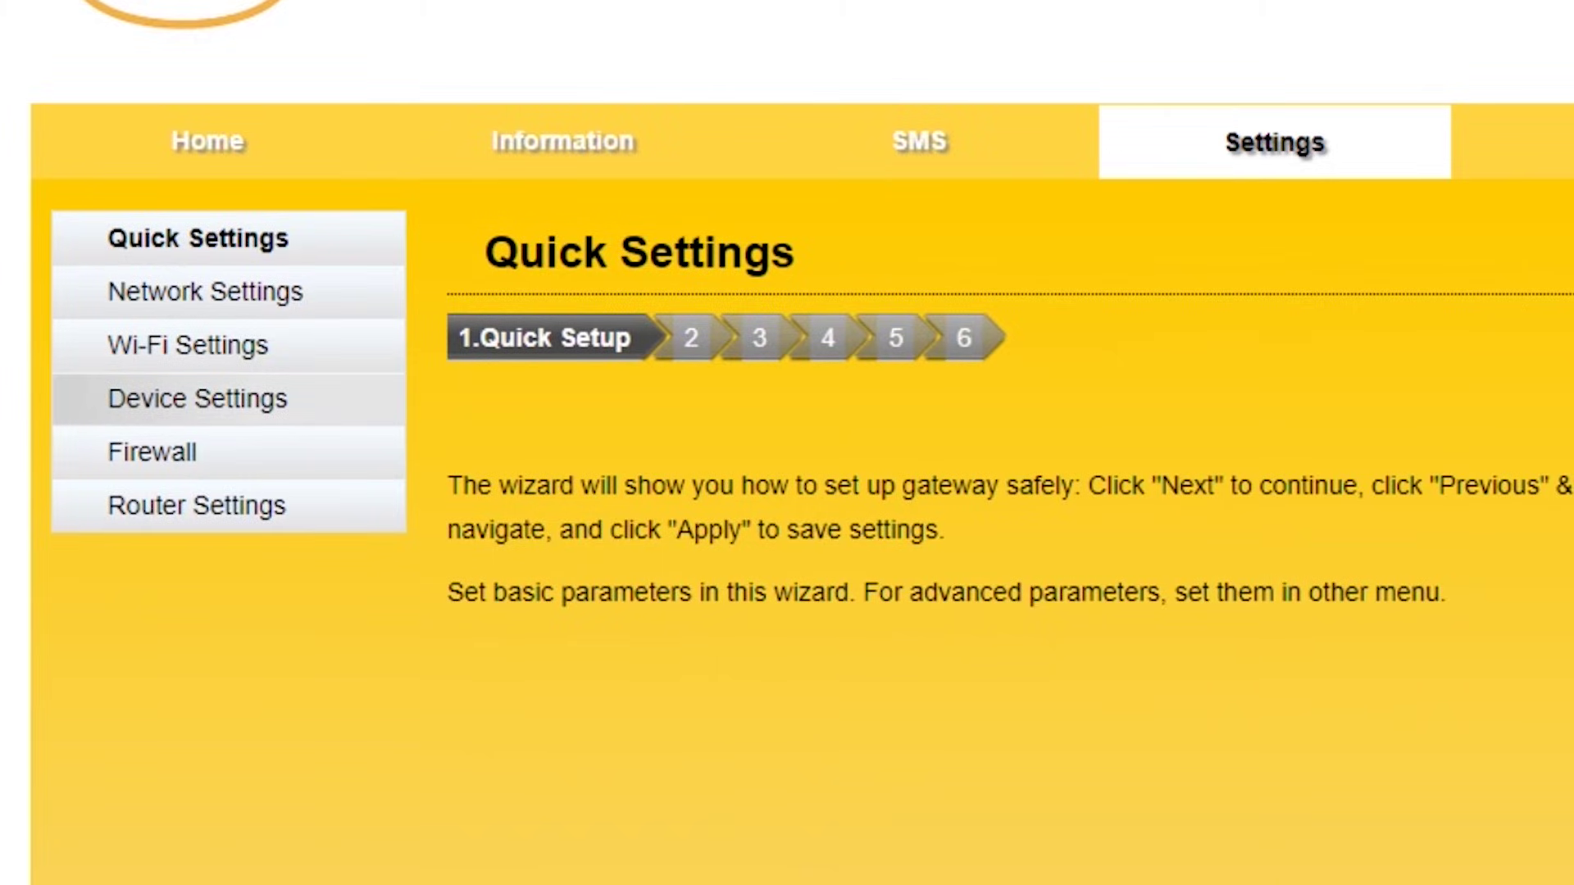
left_click(197, 399)
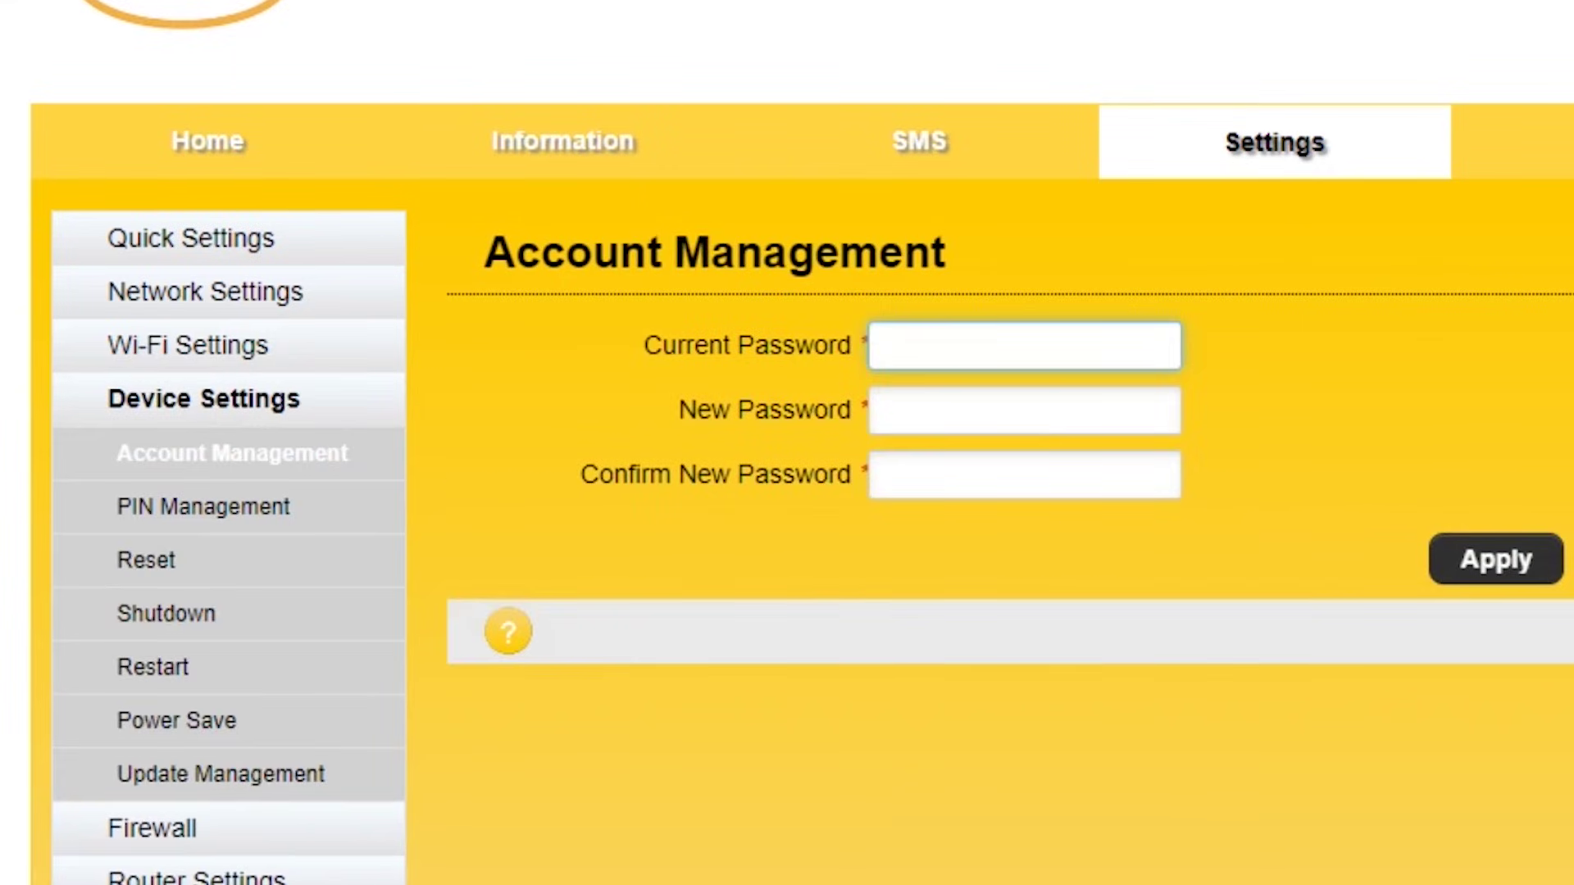
type("admin")
left_click(1024, 410)
type("admin")
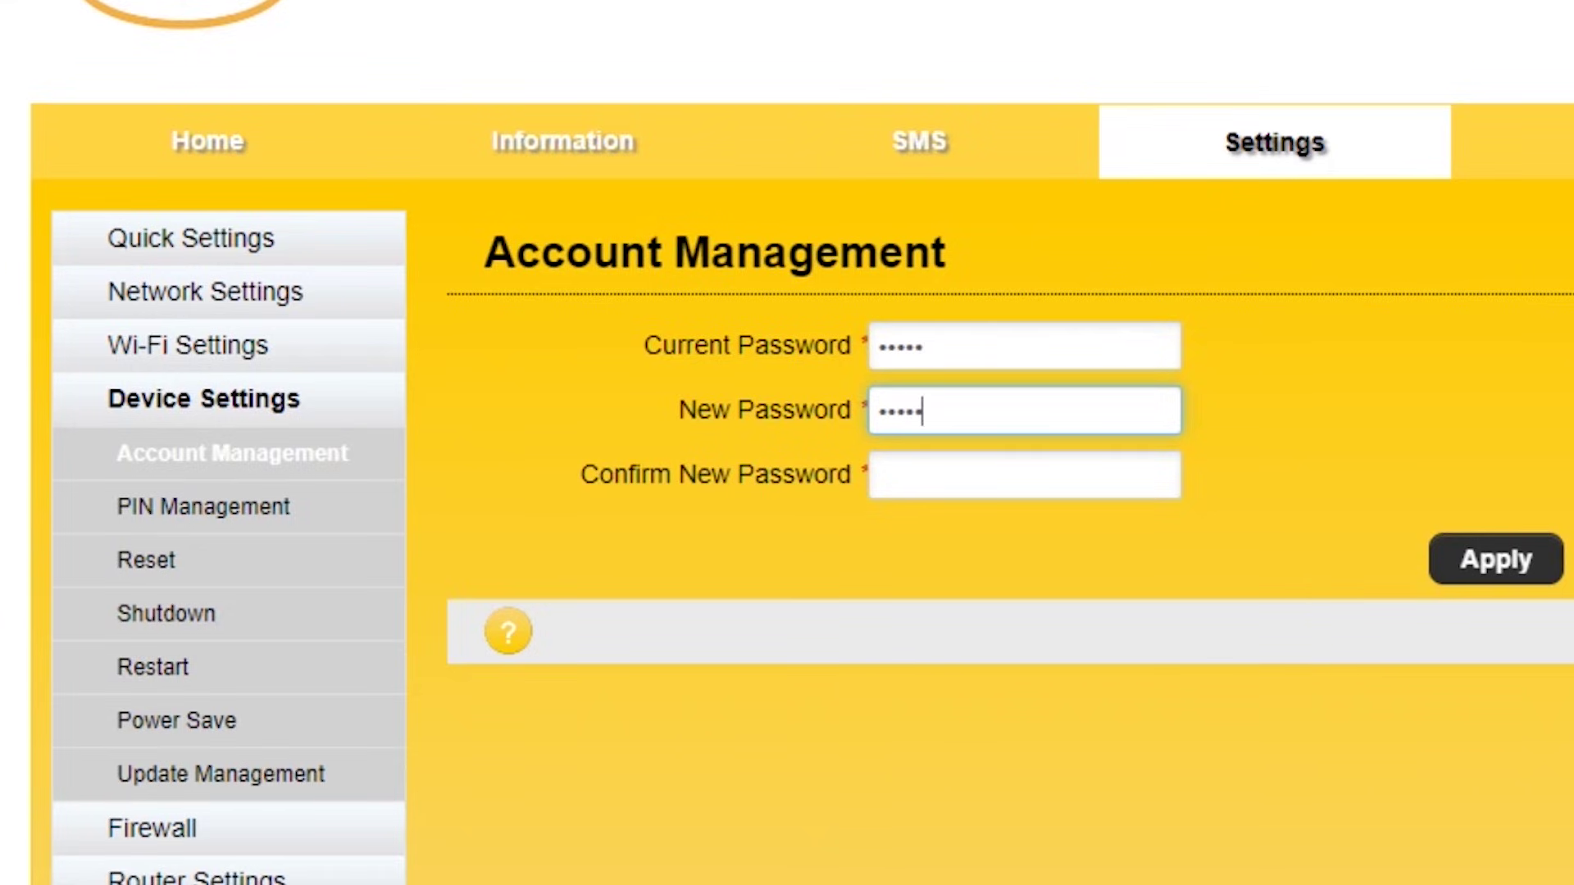
left_click(1024, 474)
type("adminn")
key("BackSpace")
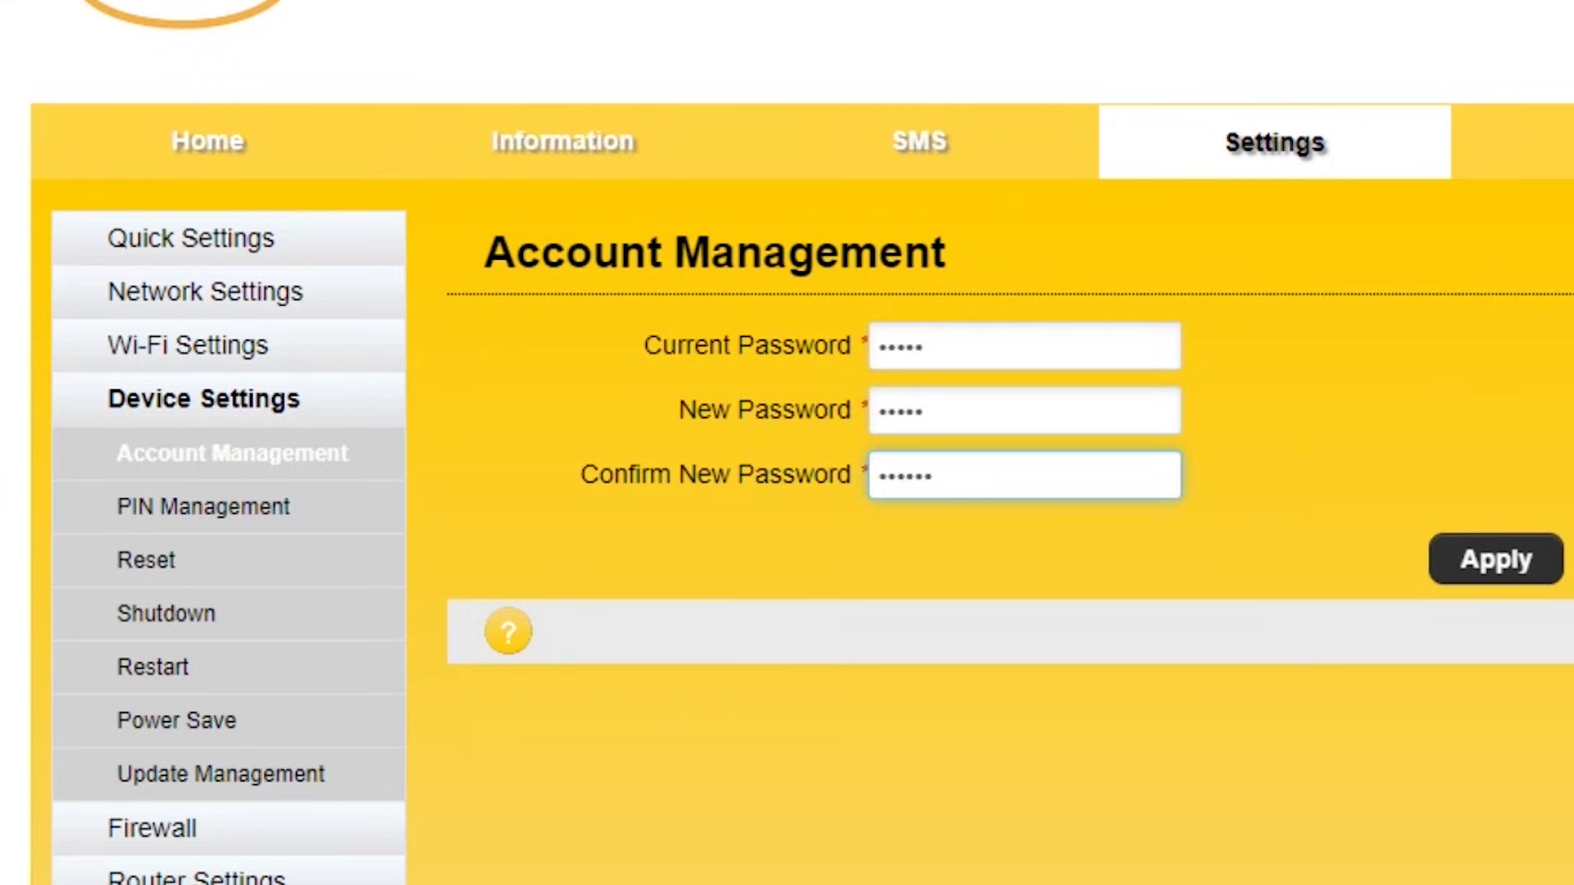